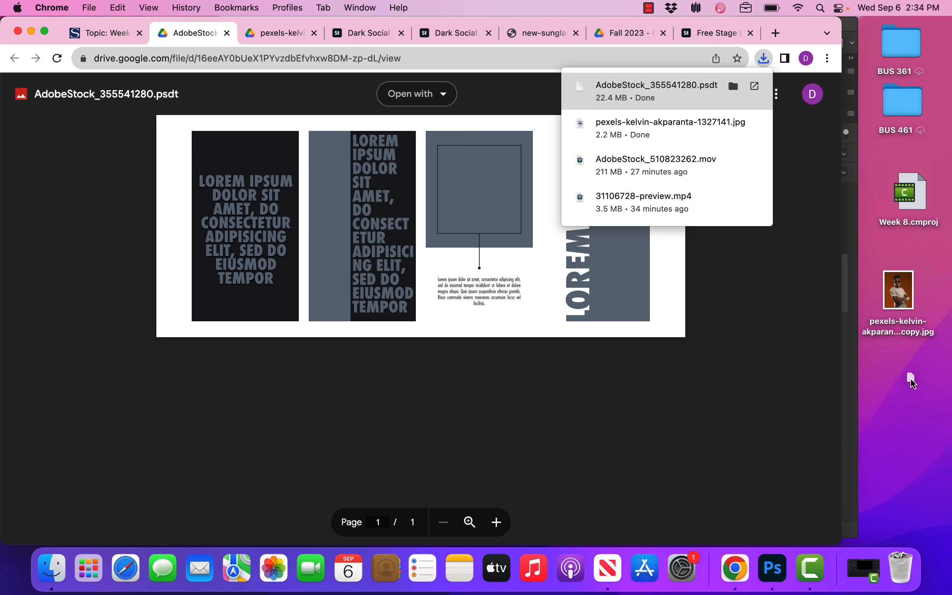
- Keep both copies of the template on the desktop and download AdobeStock_510823262.mov from the assignment's stage lights Drive link
{"action": "left_click", "coordinate": [451, 200]}
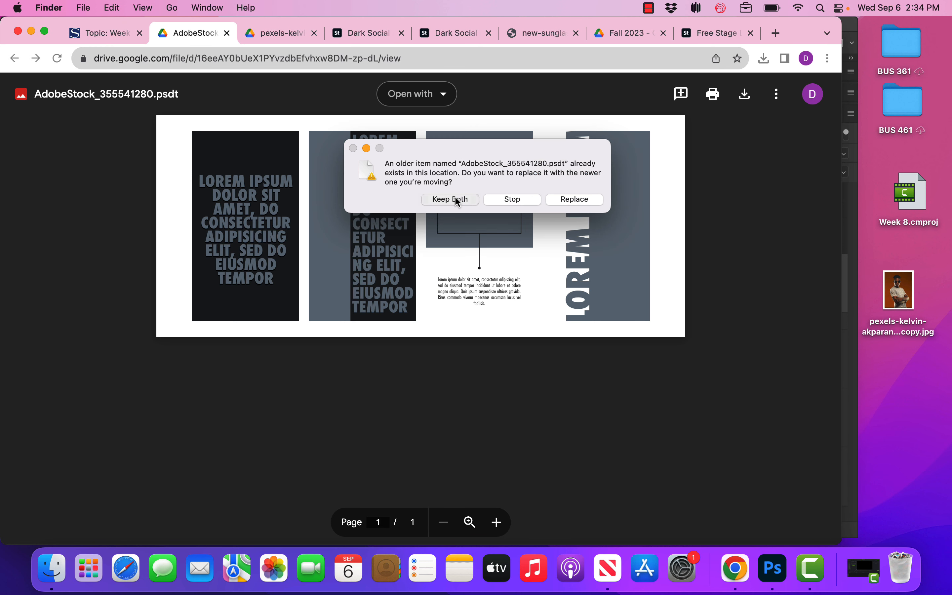
{"action": "left_click", "coordinate": [98, 33]}
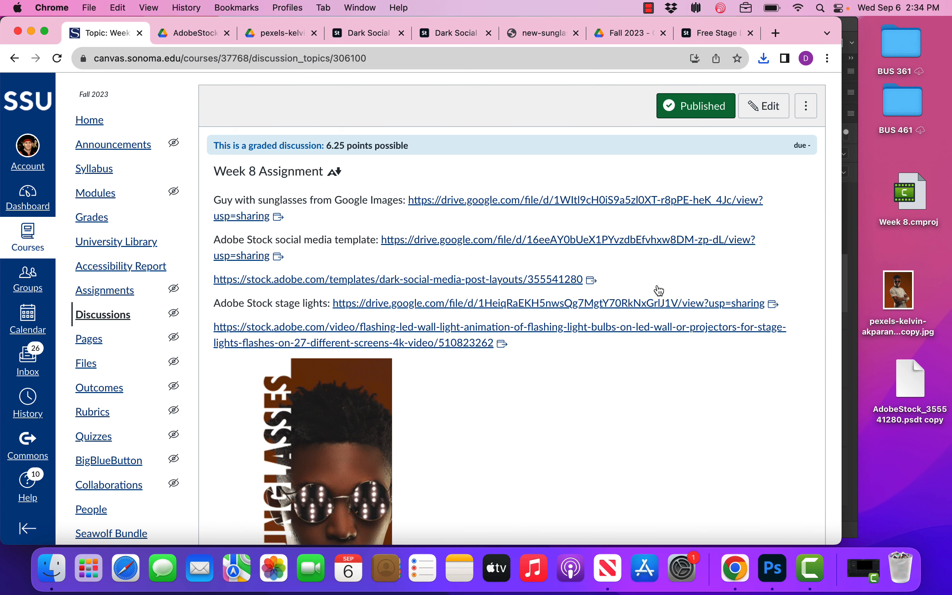
{"action": "left_click", "coordinate": [472, 306]}
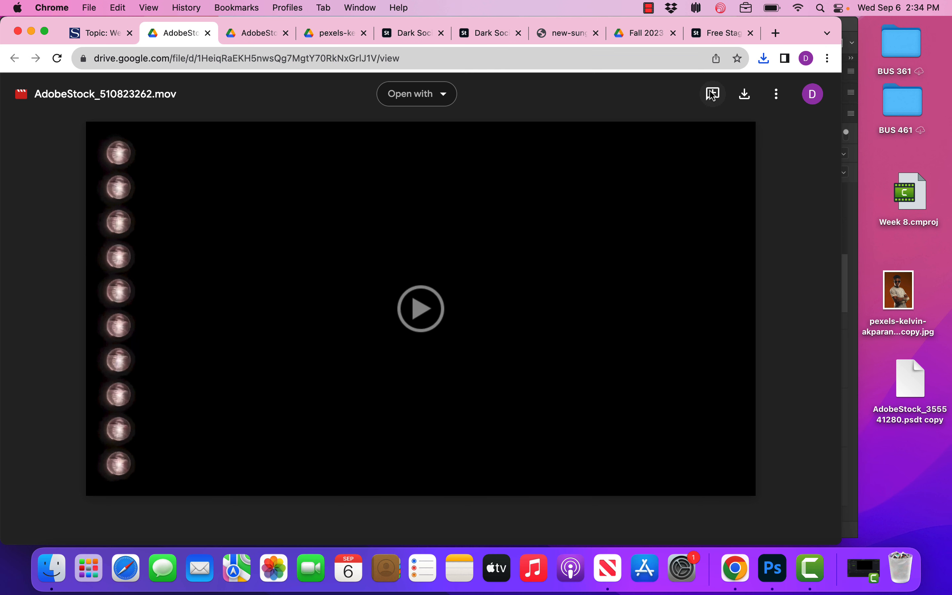
{"action": "left_click", "coordinate": [746, 96]}
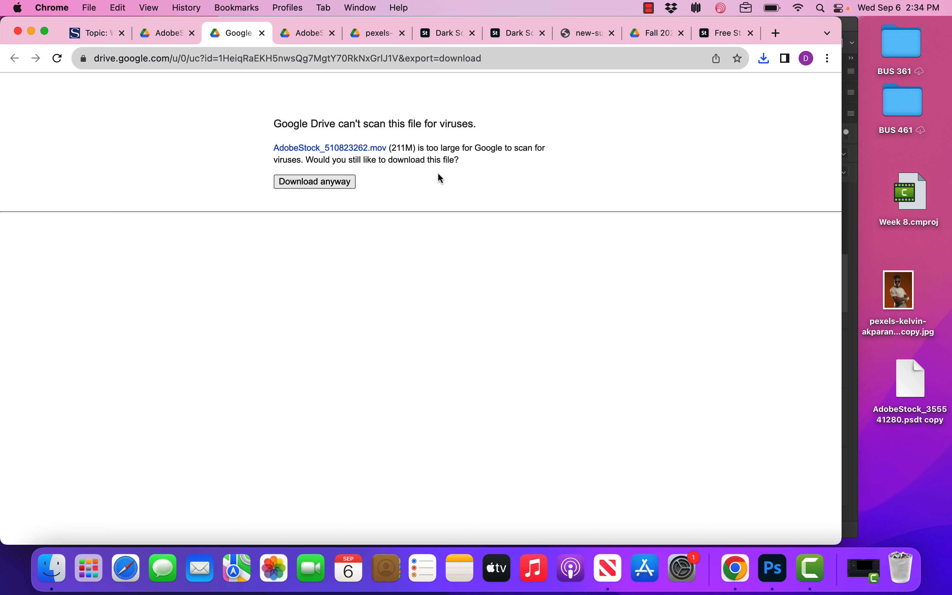
{"action": "left_click", "coordinate": [334, 184]}
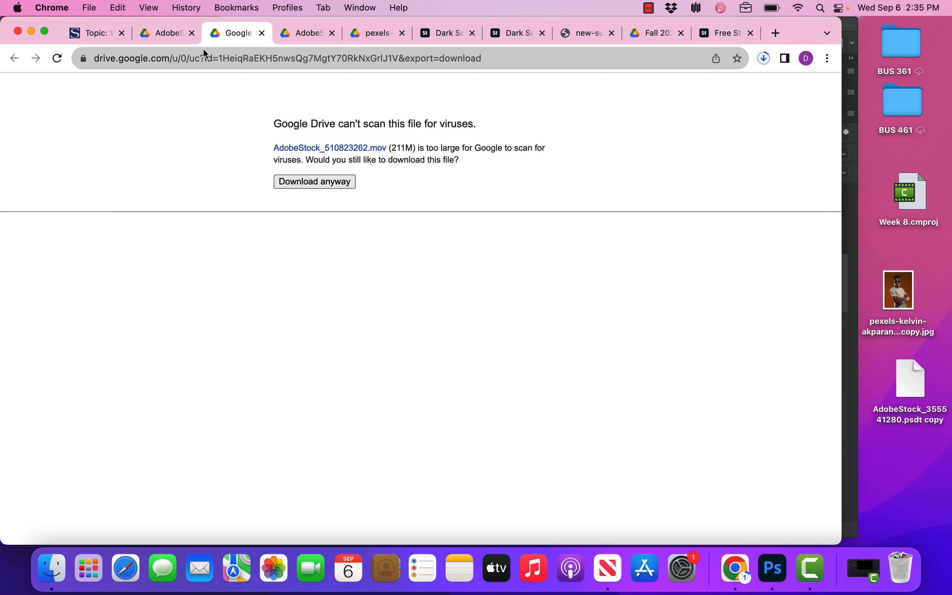
- Switch to Photoshop and open the desktop template file AdobeStock_355541280.psdt copy
{"action": "left_click", "coordinate": [99, 34]}
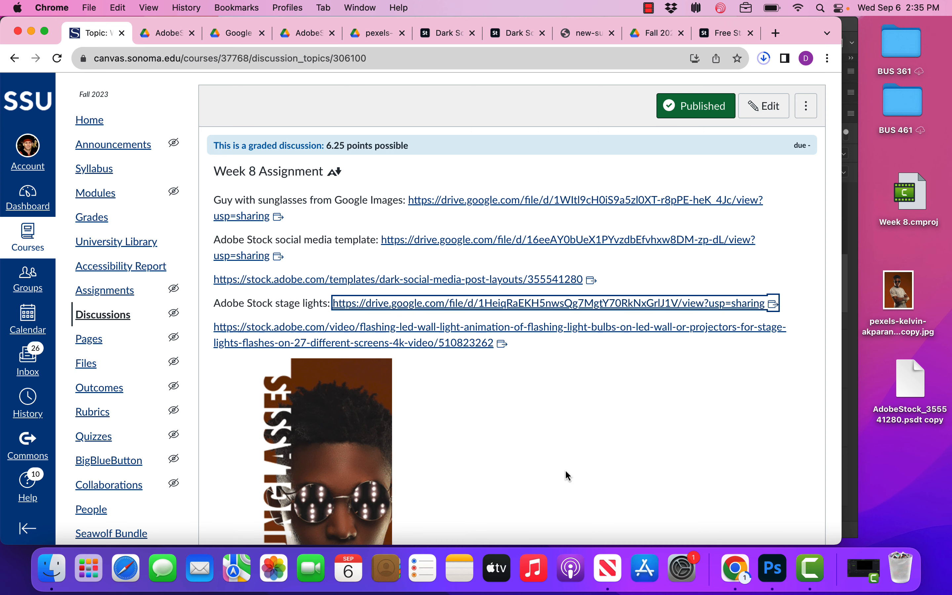
{"action": "left_click", "coordinate": [774, 569]}
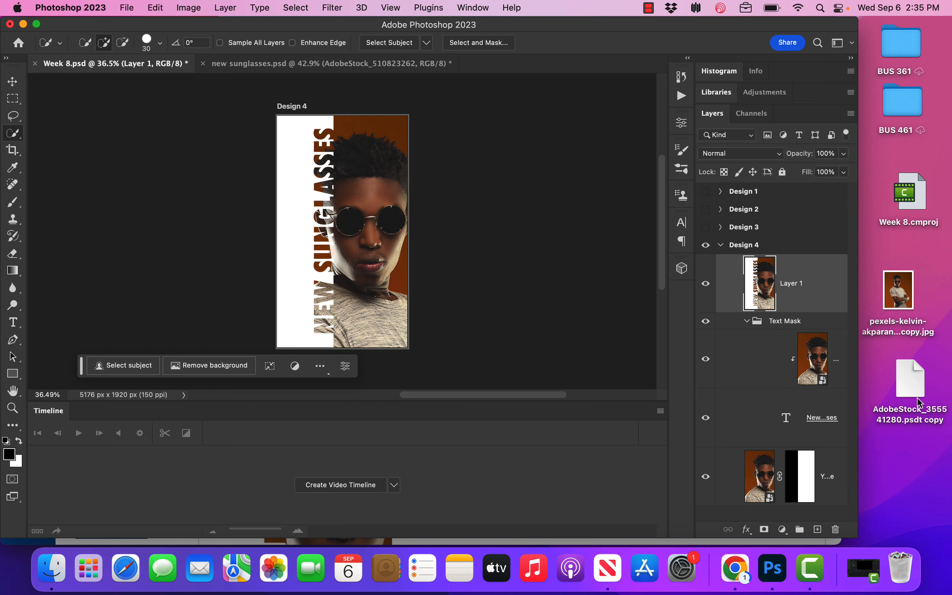
{"action": "left_click_drag", "start_coordinate": [920, 402], "coordinate": [773, 574]}
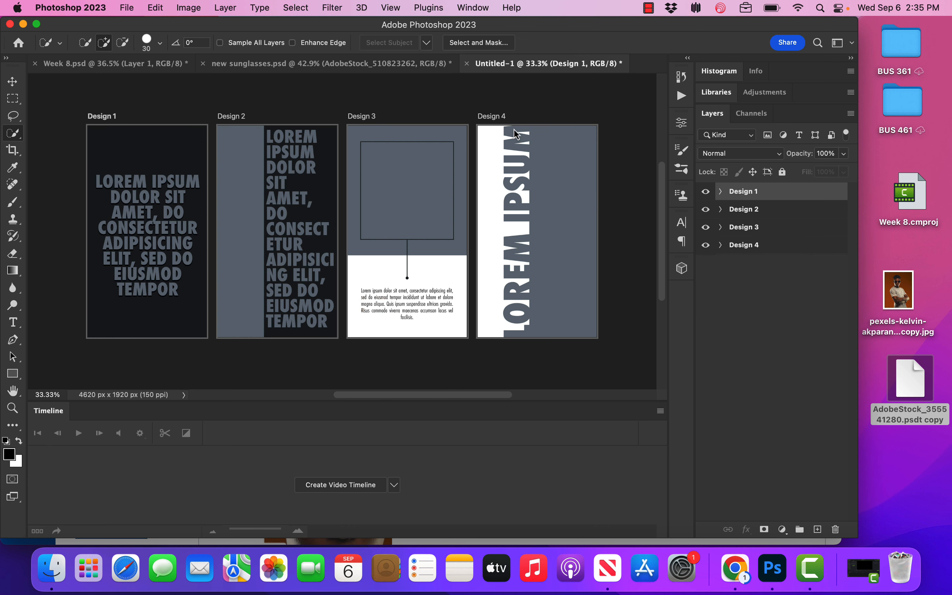
- Switch to the Essentials workspace, reset it to its defaults, and collapse the Color and Properties groups
{"action": "left_click", "coordinate": [474, 6]}
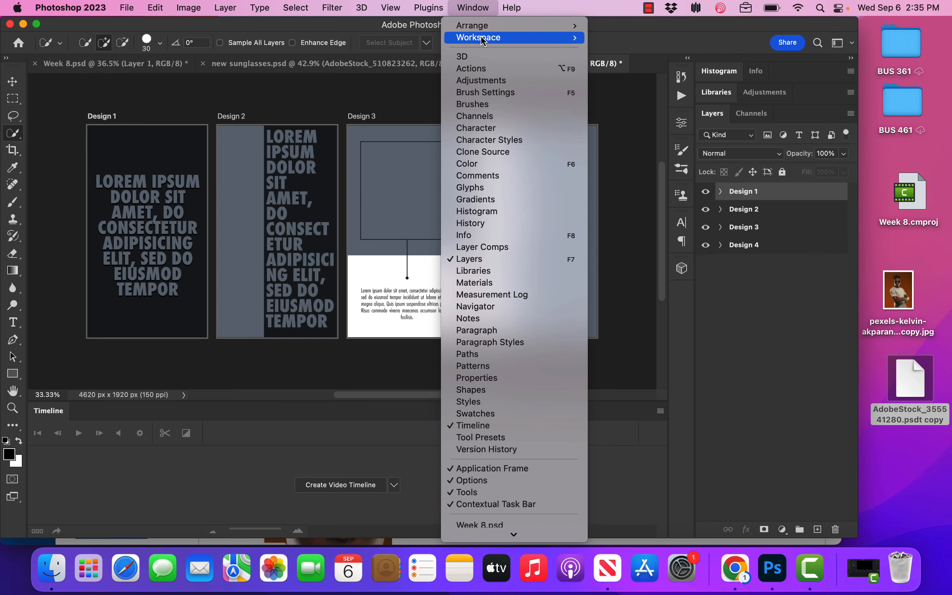
{"action": "mouse_move", "coordinate": [568, 44]}
{"action": "left_click", "coordinate": [604, 38]}
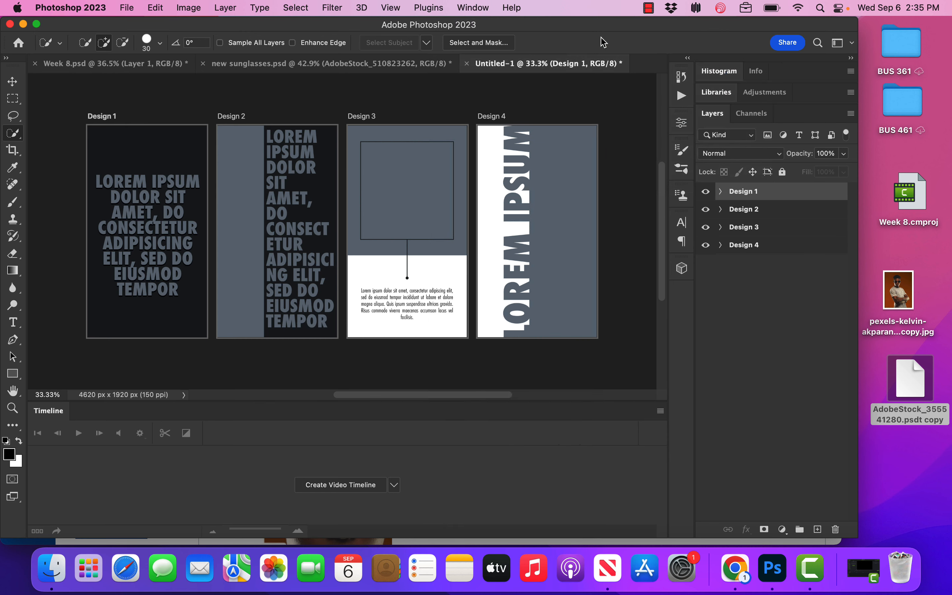
{"action": "left_click", "coordinate": [472, 8]}
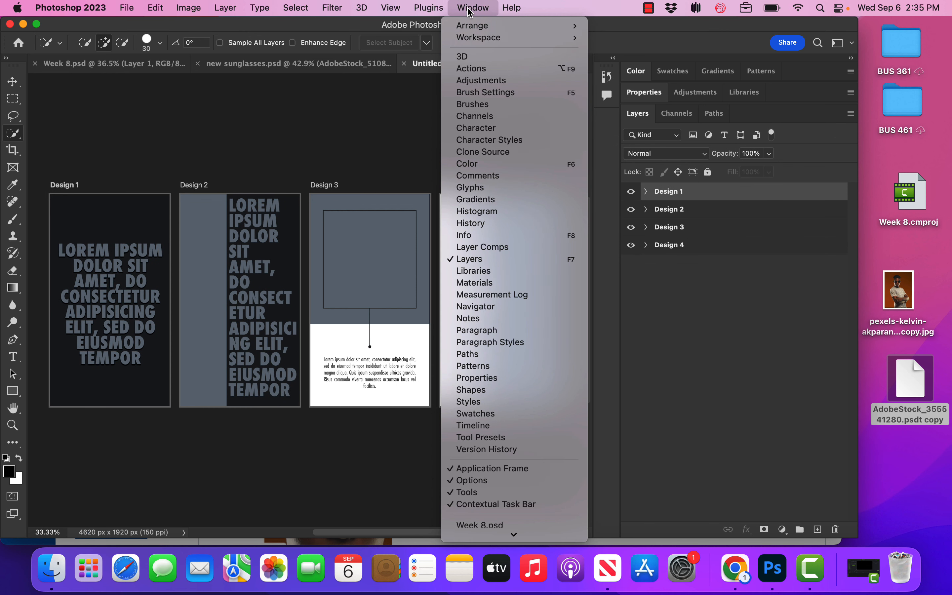
{"action": "mouse_move", "coordinate": [550, 39]}
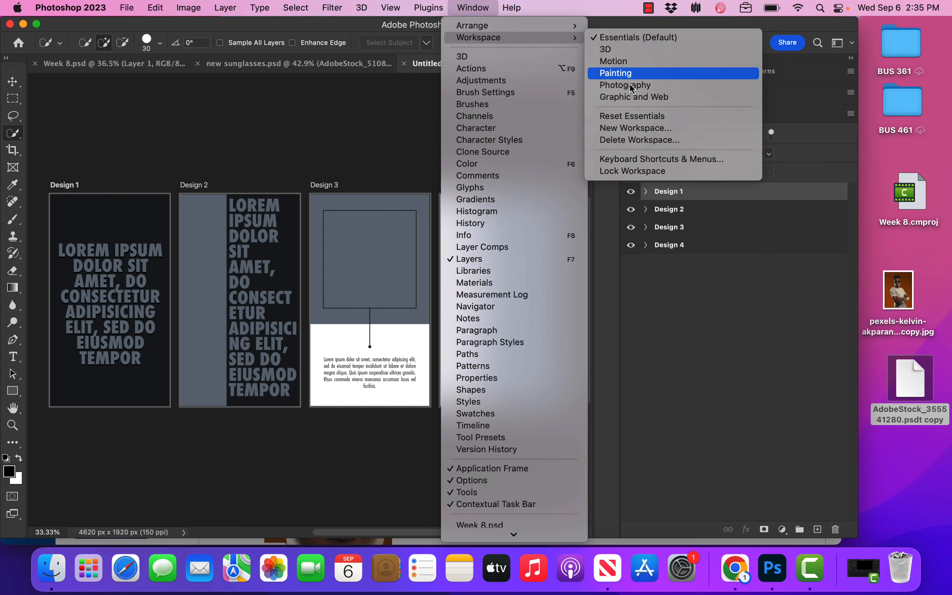
{"action": "left_click", "coordinate": [633, 115]}
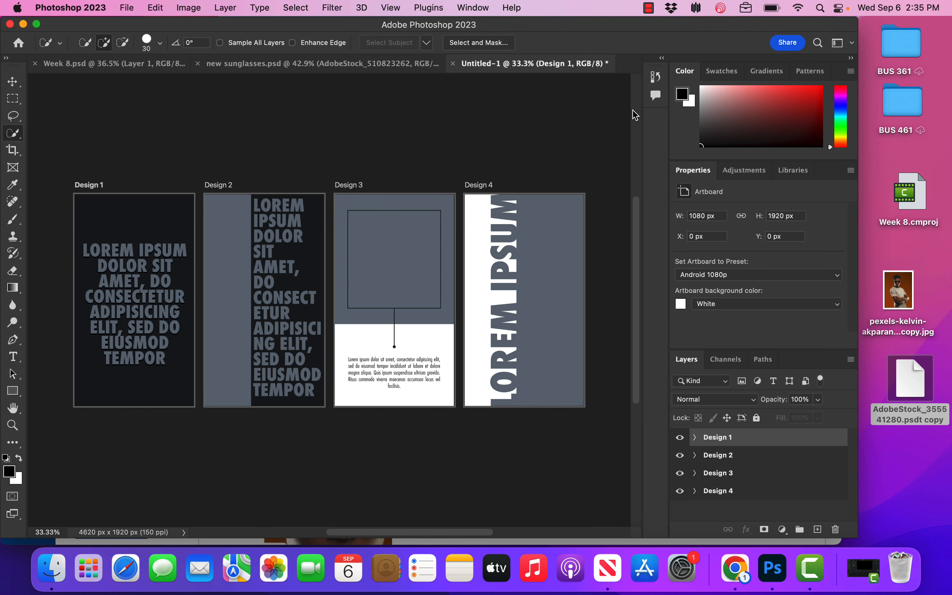
{"action": "double_click", "coordinate": [685, 71]}
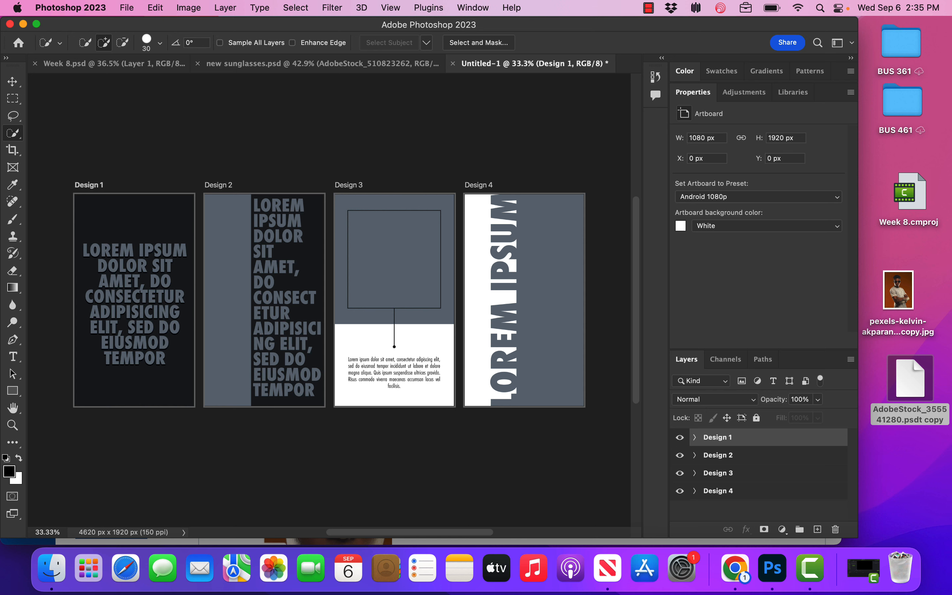
{"action": "double_click", "coordinate": [693, 92]}
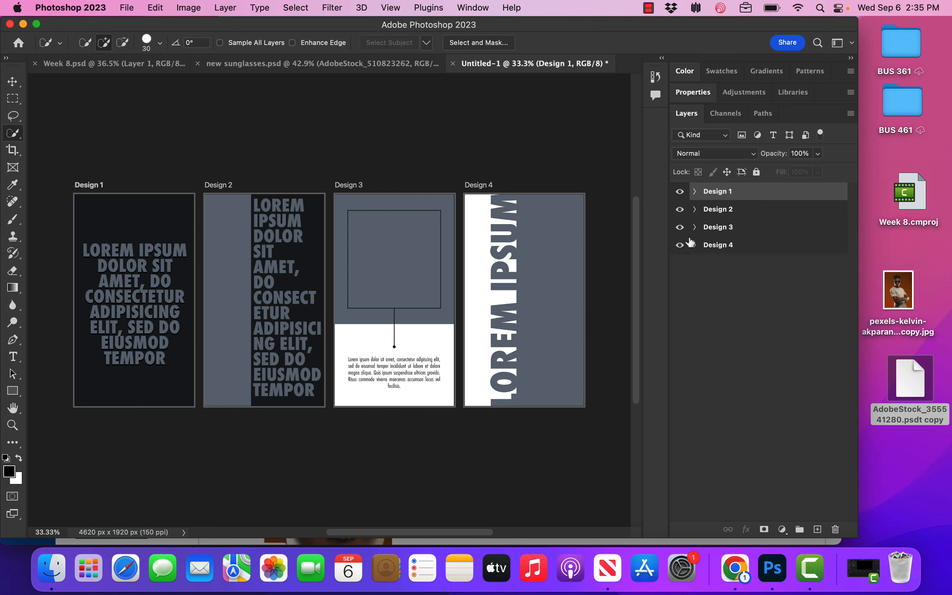
- Hide the Design 1, Design 2 and Design 3 artboards so only Design 4 remains in view
{"action": "left_click", "coordinate": [680, 192]}
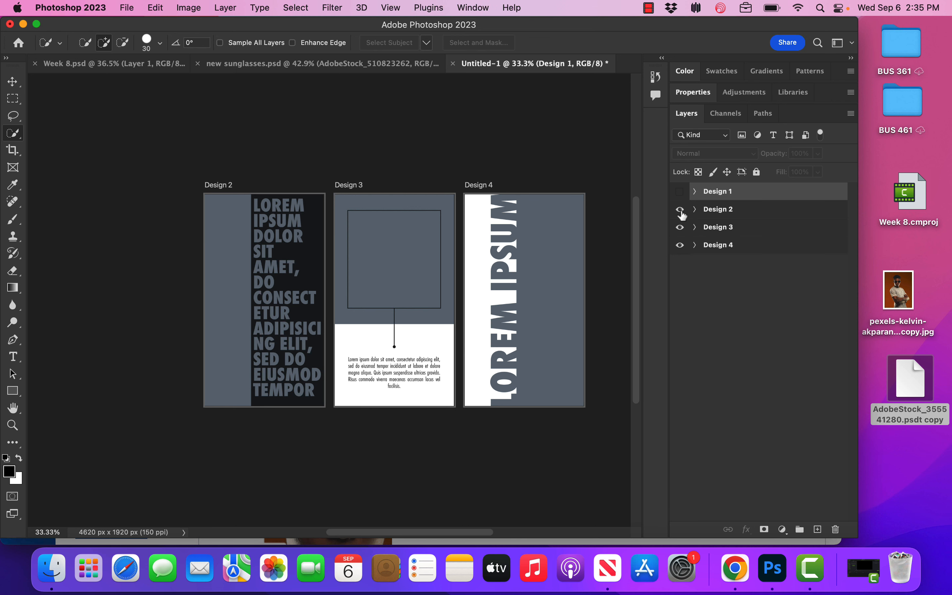
{"action": "left_click", "coordinate": [681, 209]}
{"action": "left_click", "coordinate": [680, 228]}
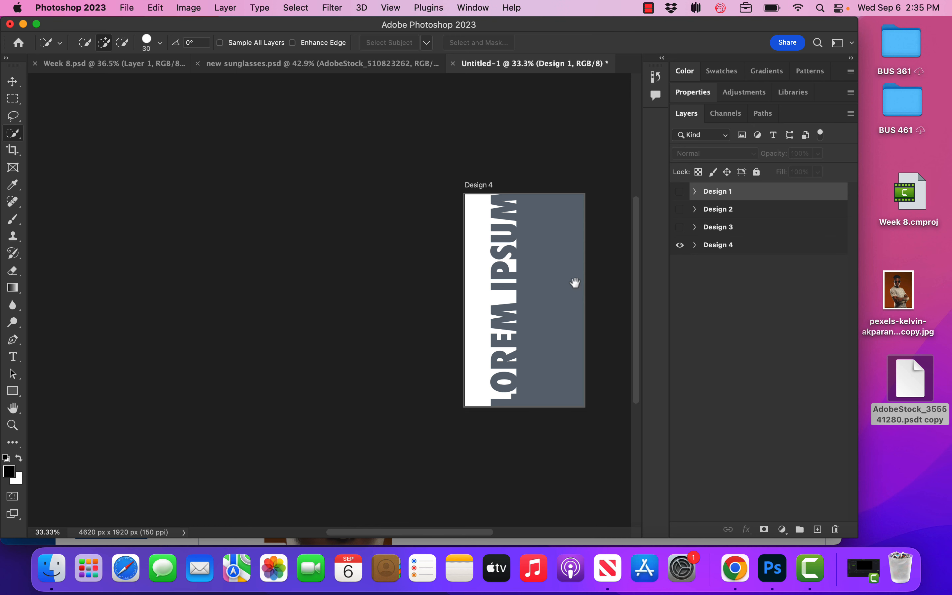
{"action": "left_click_drag", "start_coordinate": [573, 281], "coordinate": [385, 291]}
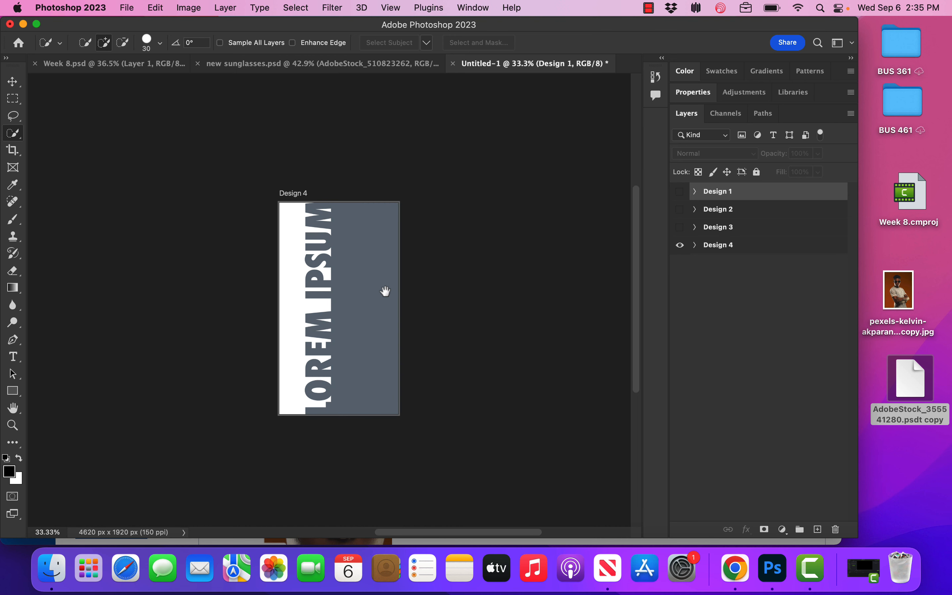
{"action": "left_click", "coordinate": [348, 314]}
{"action": "left_click", "coordinate": [348, 314]}
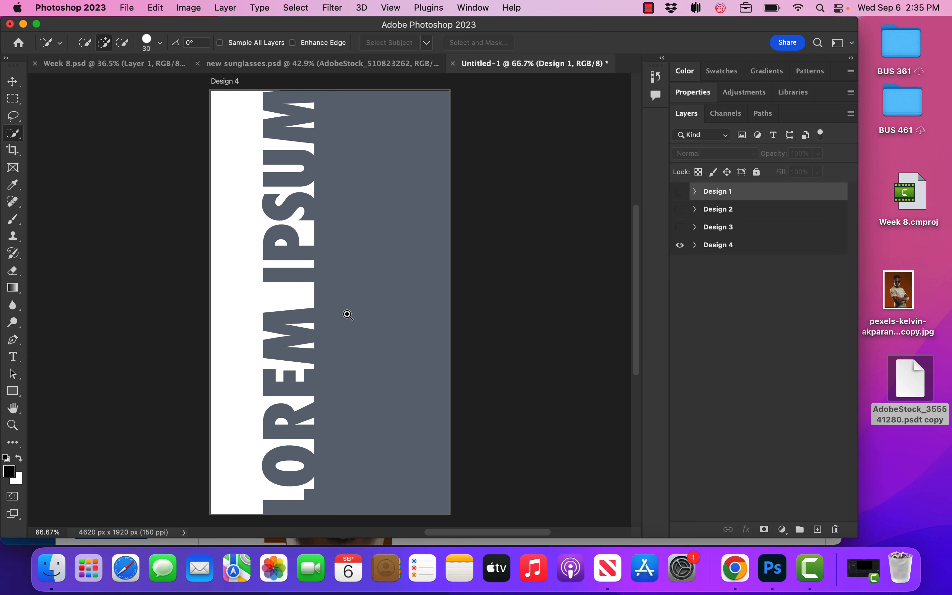
- Expand the Design 4 artboard and its Text Mask group, widening the layer list to show full layer names
{"action": "left_click", "coordinate": [695, 245]}
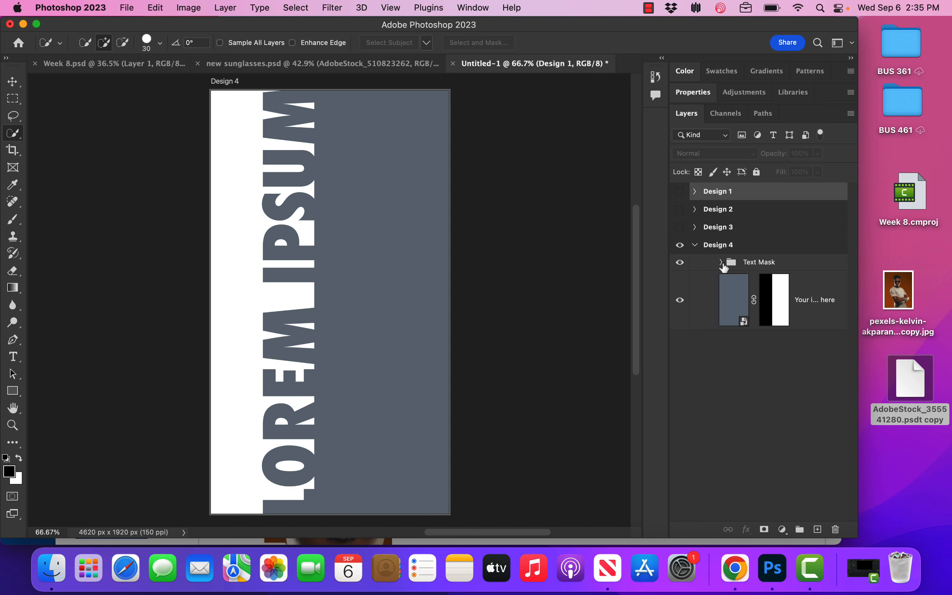
{"action": "left_click", "coordinate": [680, 263]}
{"action": "left_click", "coordinate": [680, 263]}
{"action": "left_click_drag", "start_coordinate": [668, 283], "coordinate": [606, 284]}
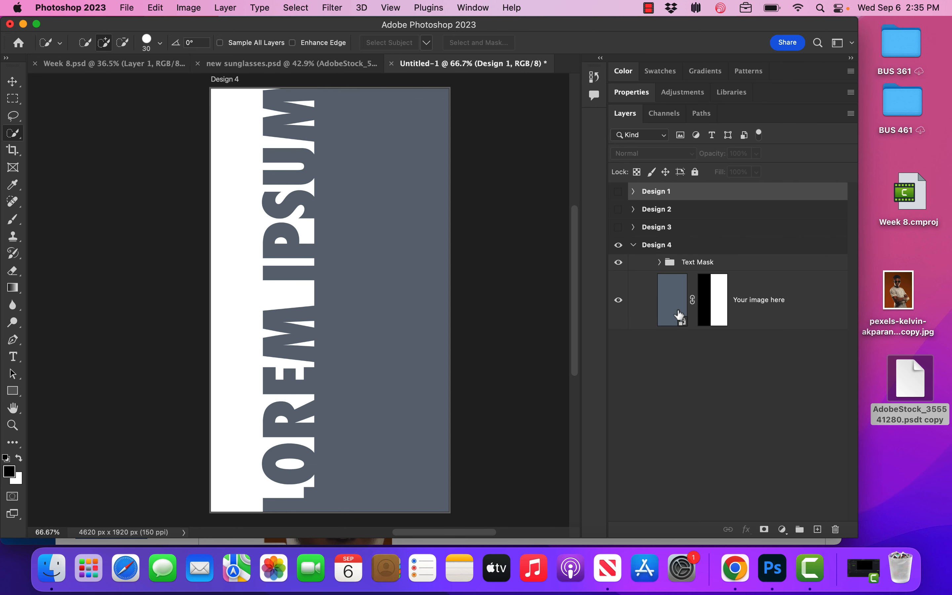
{"action": "left_click", "coordinate": [659, 262]}
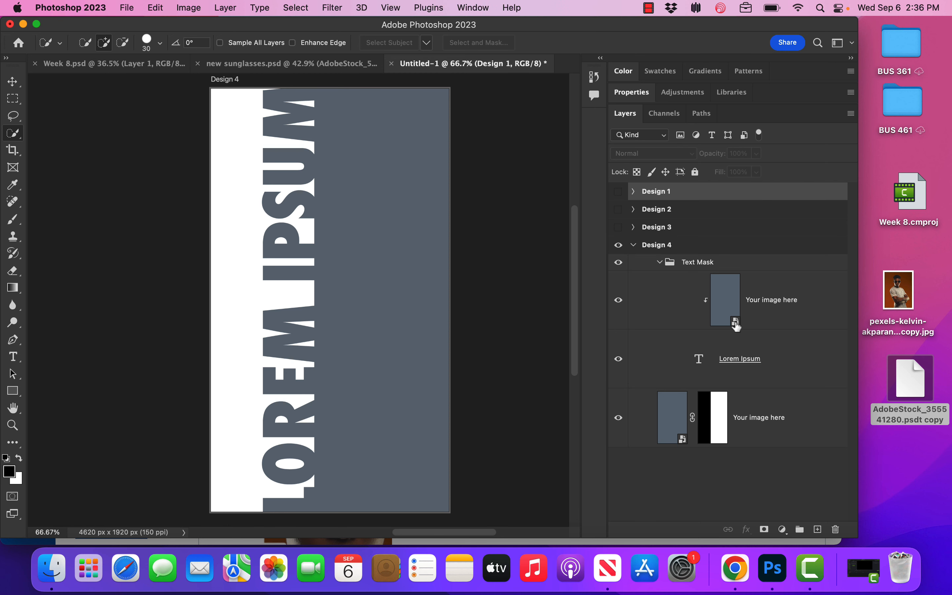
- Open the contents of the clipped "Your image here" smart object and place the copied Pexels sunglasses portrait JPG as embedded
{"action": "double_click", "coordinate": [736, 322]}
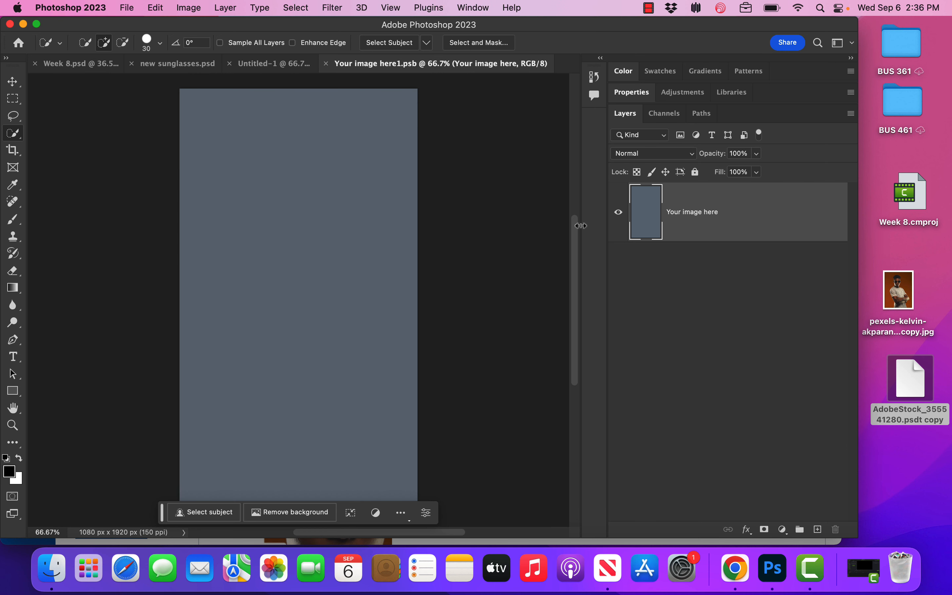
{"action": "left_click", "coordinate": [160, 7]}
{"action": "mouse_move", "coordinate": [127, 7]}
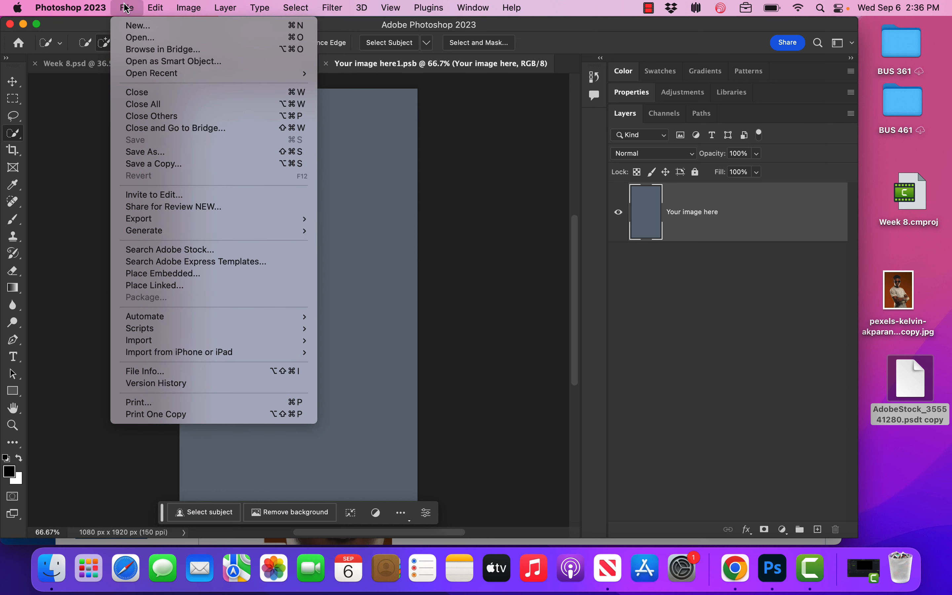
{"action": "mouse_move", "coordinate": [156, 236]}
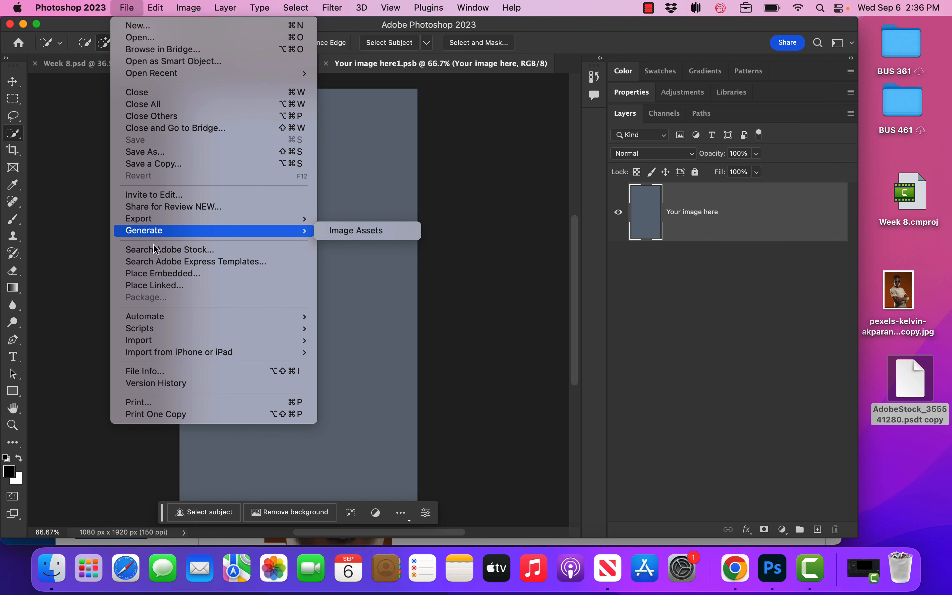
{"action": "left_click", "coordinate": [157, 275]}
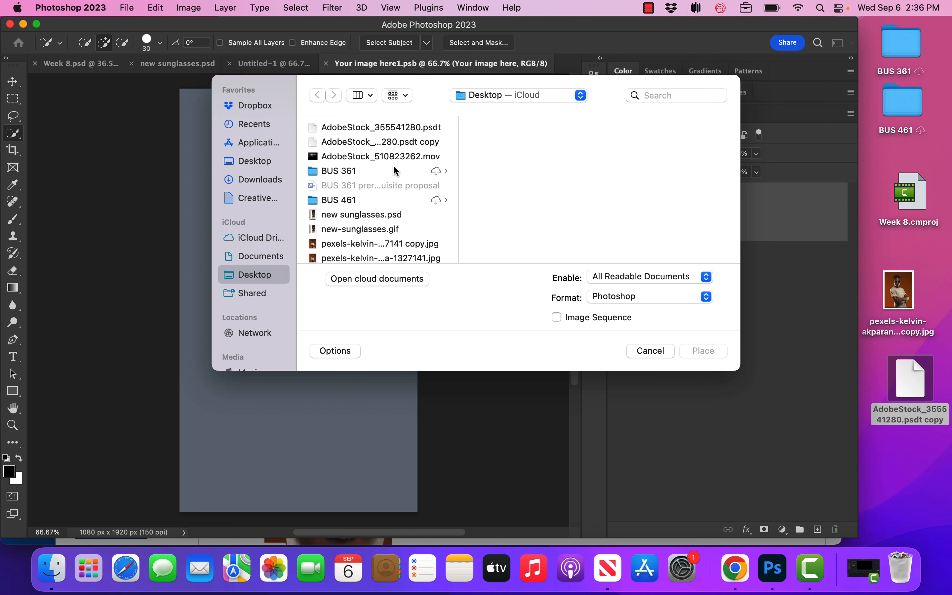
{"action": "left_click", "coordinate": [369, 244]}
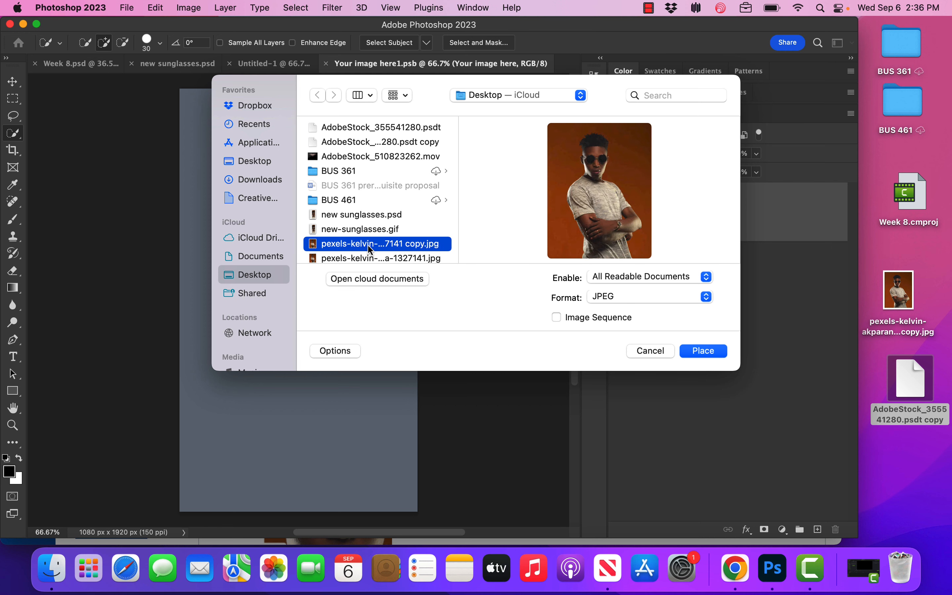
{"action": "left_click", "coordinate": [710, 354]}
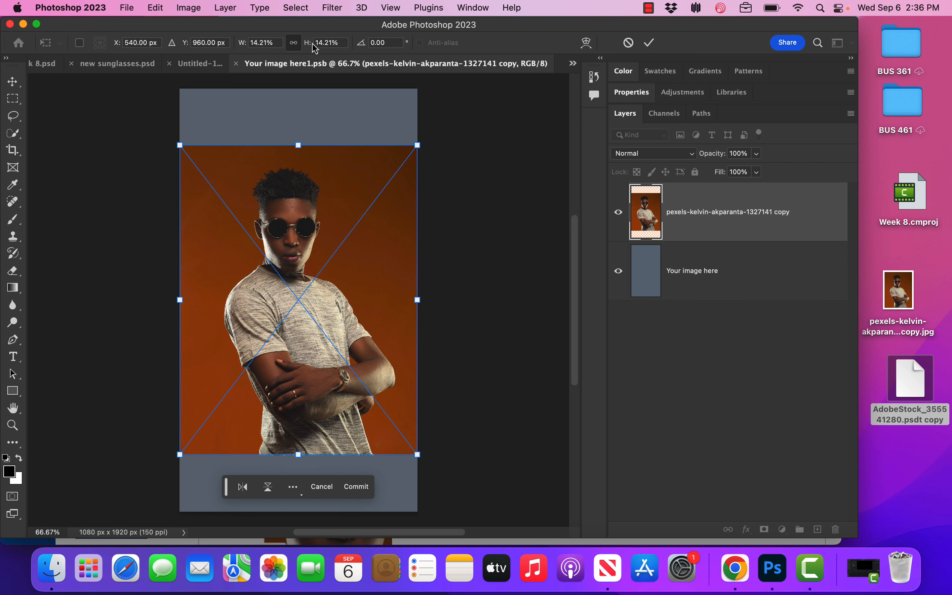
- Scale the placed portrait to 35.21% and position it at about X 868 px, Y 1743 px, then commit the transform
{"action": "left_click_drag", "start_coordinate": [315, 48], "coordinate": [327, 47]}
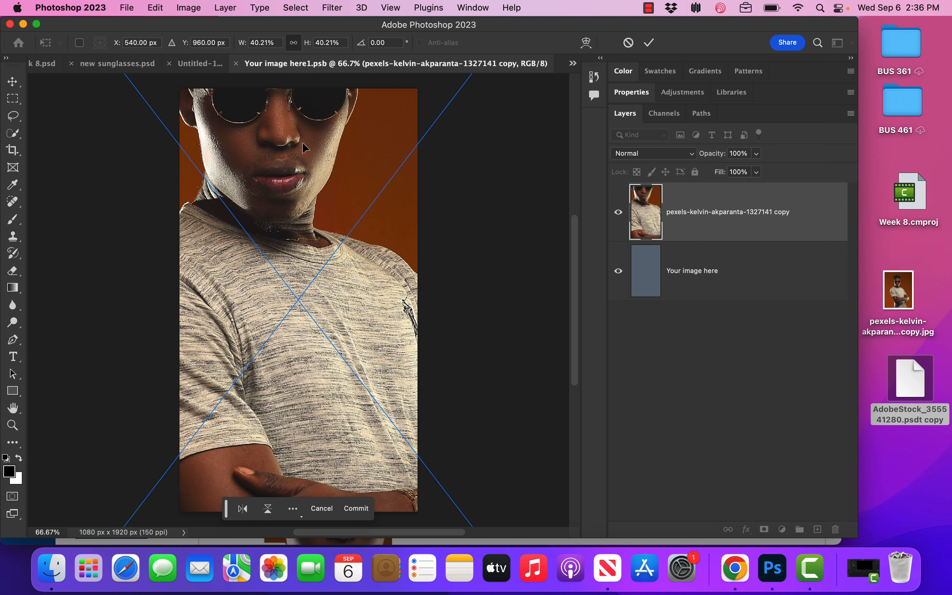
{"action": "left_click_drag", "start_coordinate": [292, 146], "coordinate": [359, 332]}
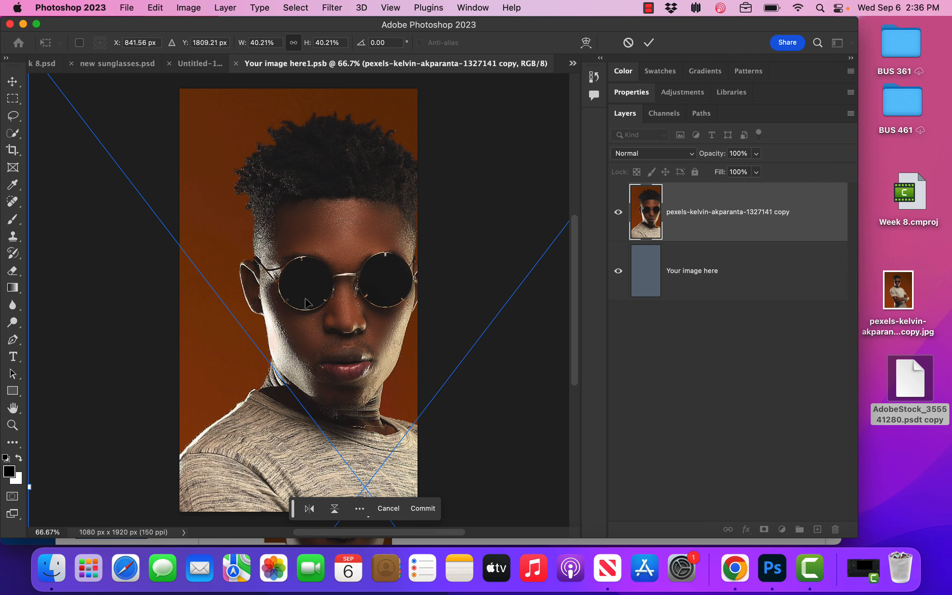
{"action": "left_click_drag", "start_coordinate": [306, 304], "coordinate": [311, 308]}
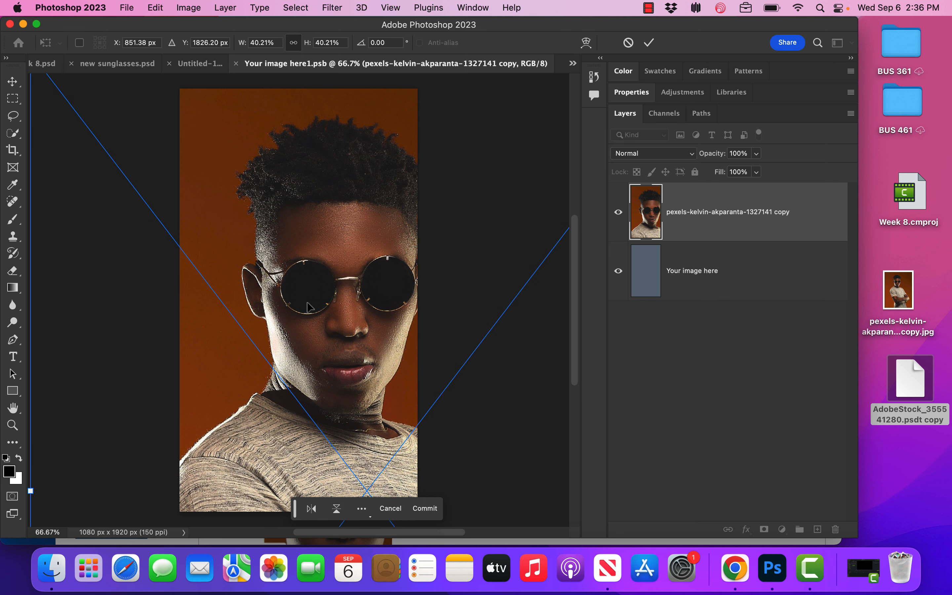
{"action": "left_click_drag", "start_coordinate": [243, 47], "coordinate": [240, 47]}
{"action": "left_click_drag", "start_coordinate": [350, 268], "coordinate": [355, 249]}
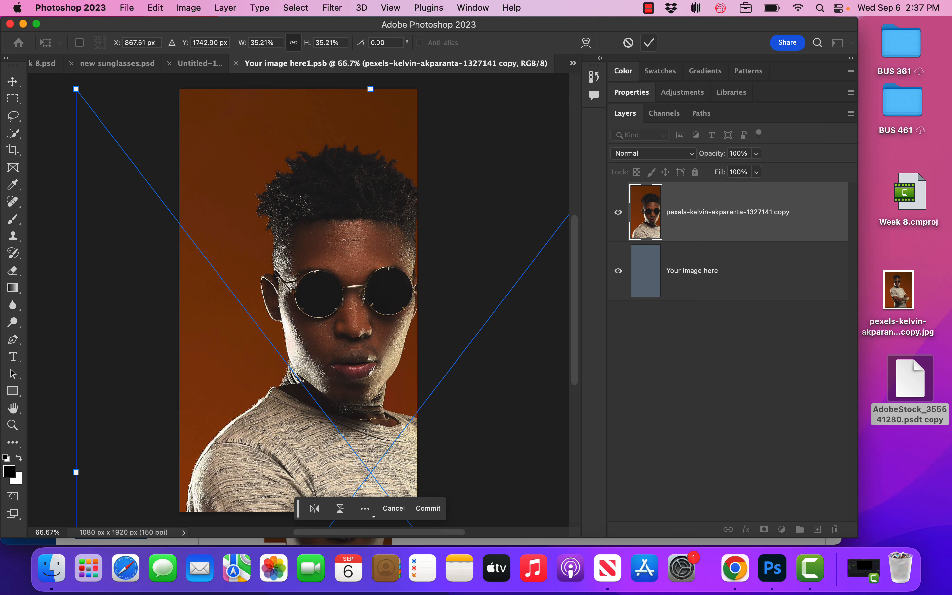
{"action": "left_click", "coordinate": [649, 42]}
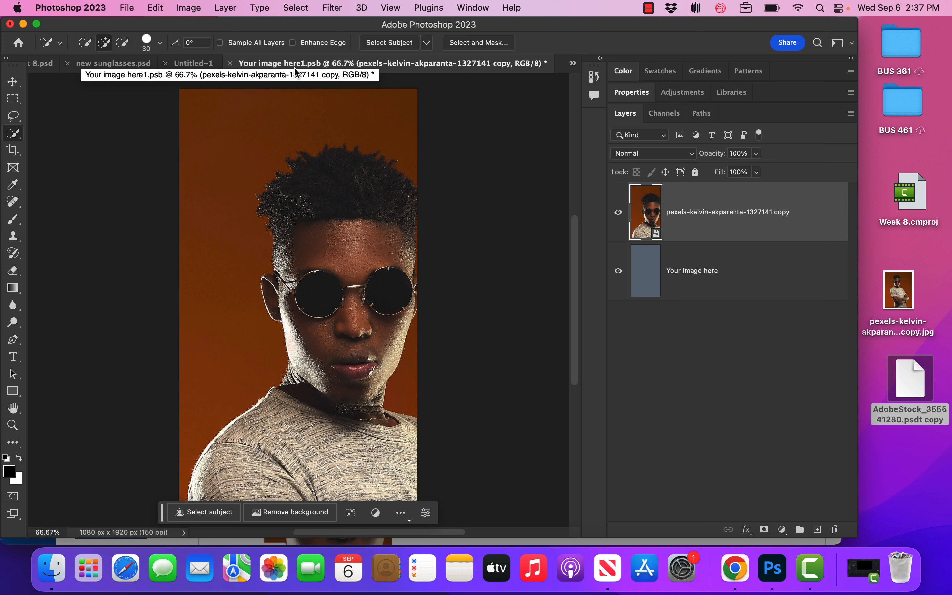
- Close the "Your image here1.psb" smart object document and save its changes
{"action": "left_click", "coordinate": [230, 64]}
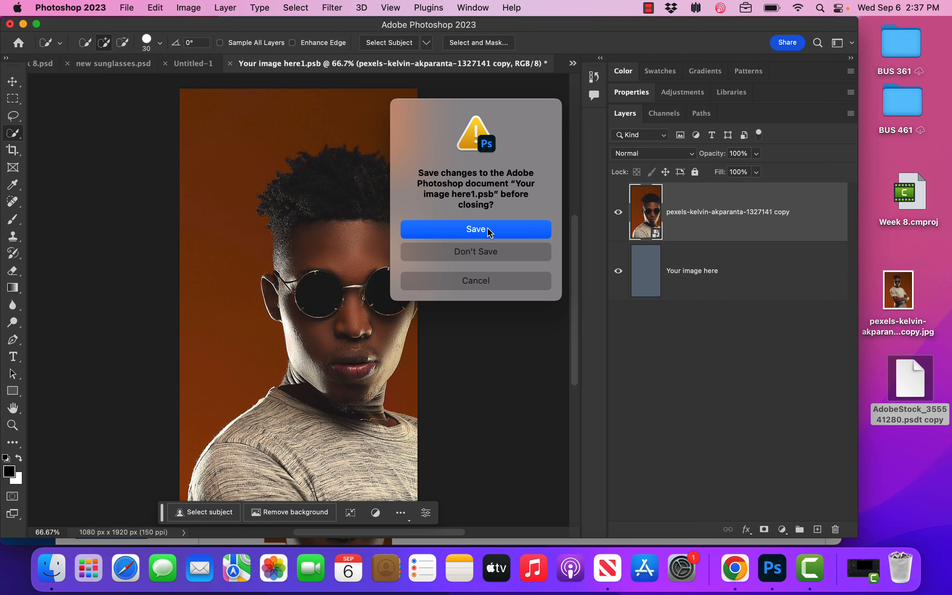
{"action": "left_click", "coordinate": [489, 231]}
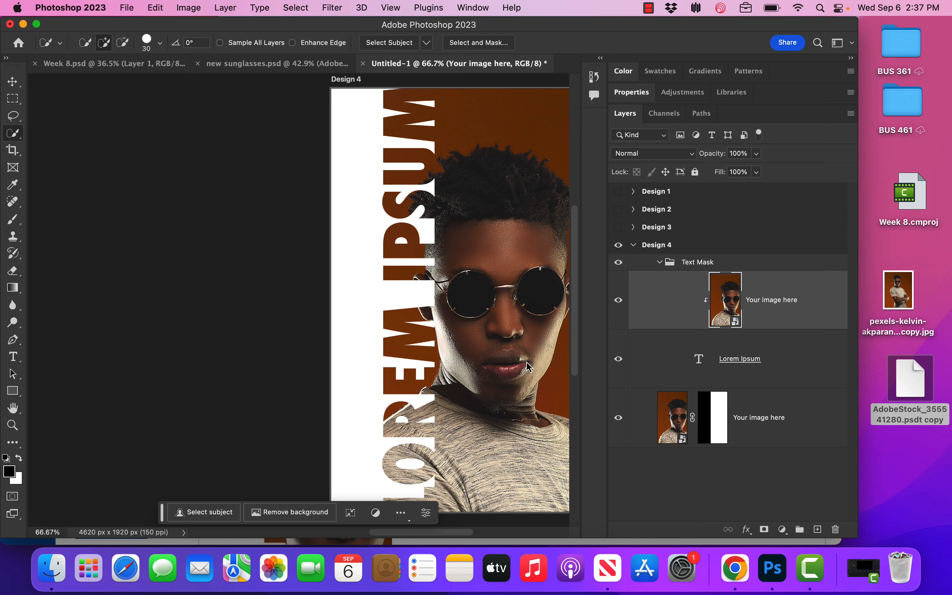
- Replace the vertical "Lorem Ipsum" text in the Design 4 Text Mask group with "HOT SUNGLASSES" and commit the edit
{"action": "double_click", "coordinate": [701, 360]}
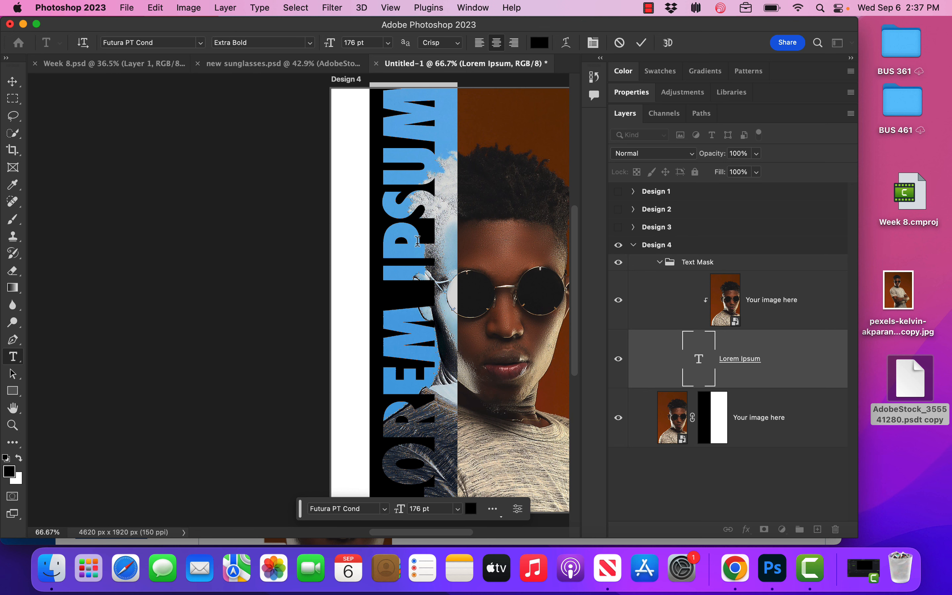
{"action": "type", "text": "HOT "}
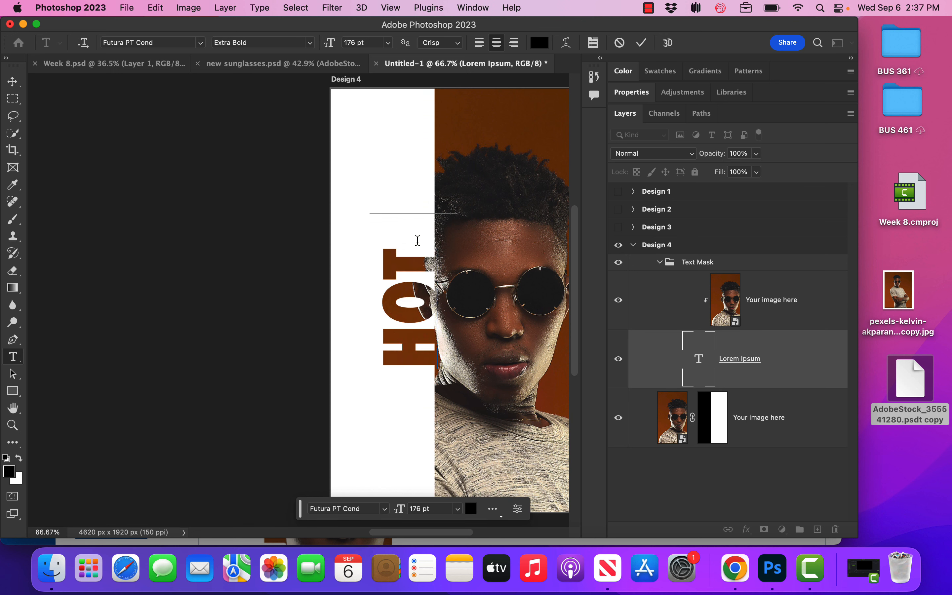
{"action": "type", "text": "SUNGLASSE"}
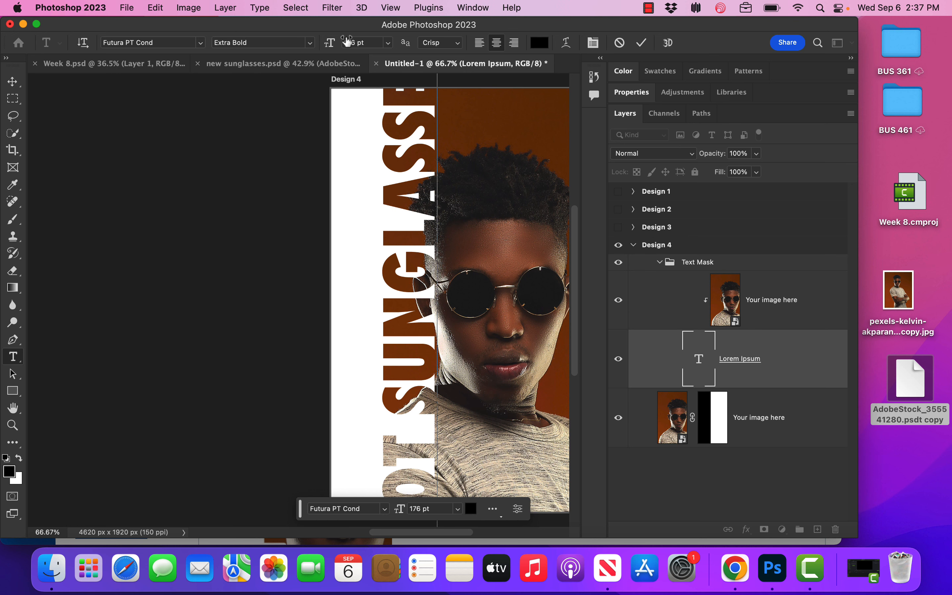
{"action": "left_click_drag", "start_coordinate": [331, 46], "coordinate": [324, 49]}
{"action": "left_click", "coordinate": [642, 43]}
{"action": "key", "text": "w"}
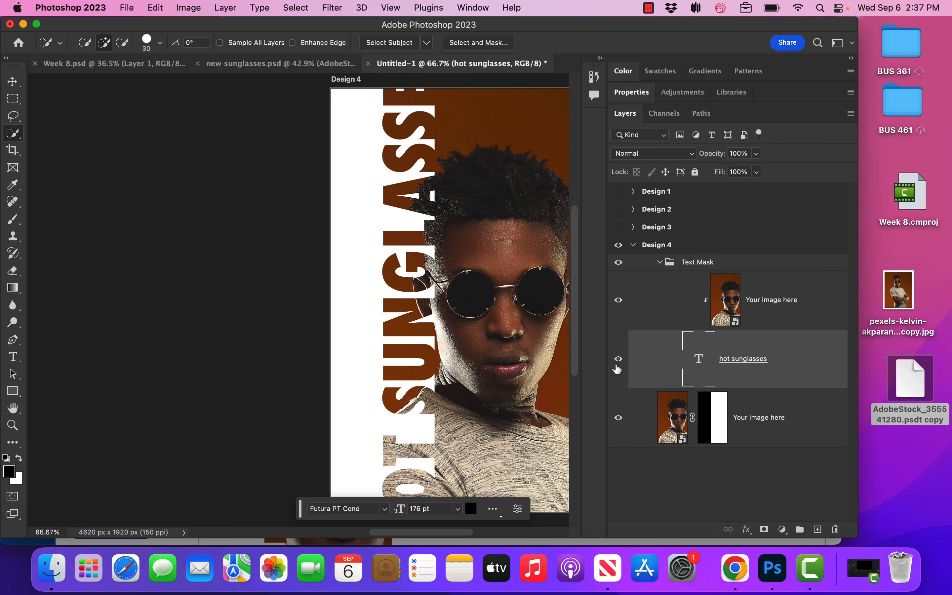
- Reduce the font size of the vertical "HOT SUNGLASSES" text to 134 pt and commit the change
{"action": "double_click", "coordinate": [706, 368]}
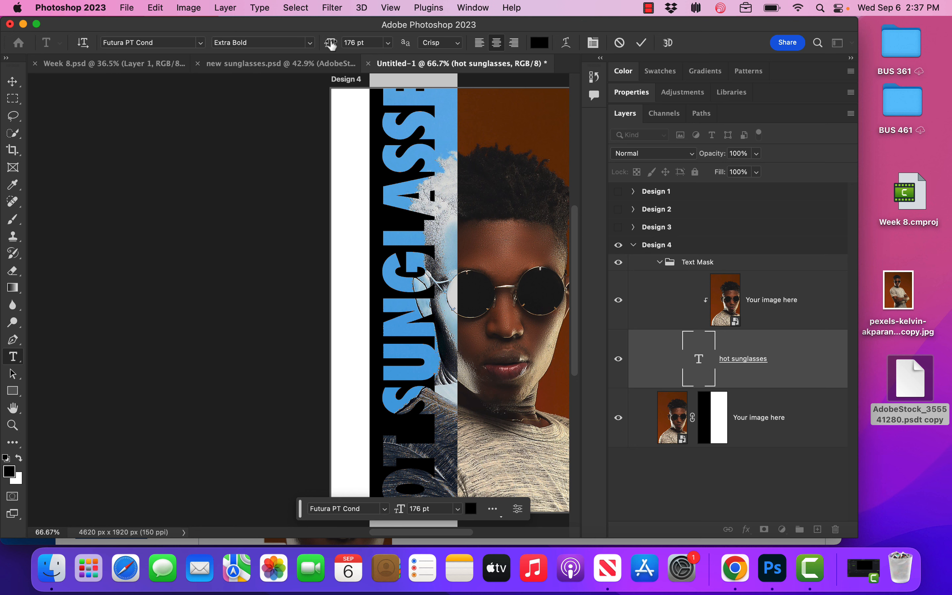
{"action": "left_click_drag", "start_coordinate": [331, 48], "coordinate": [302, 44]}
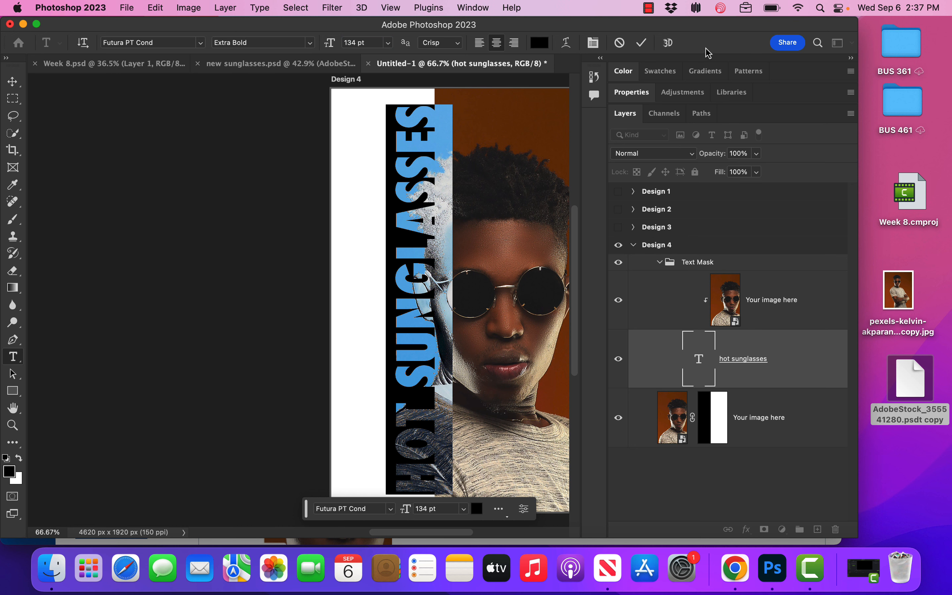
{"action": "left_click", "coordinate": [643, 43]}
{"action": "key", "text": "w"}
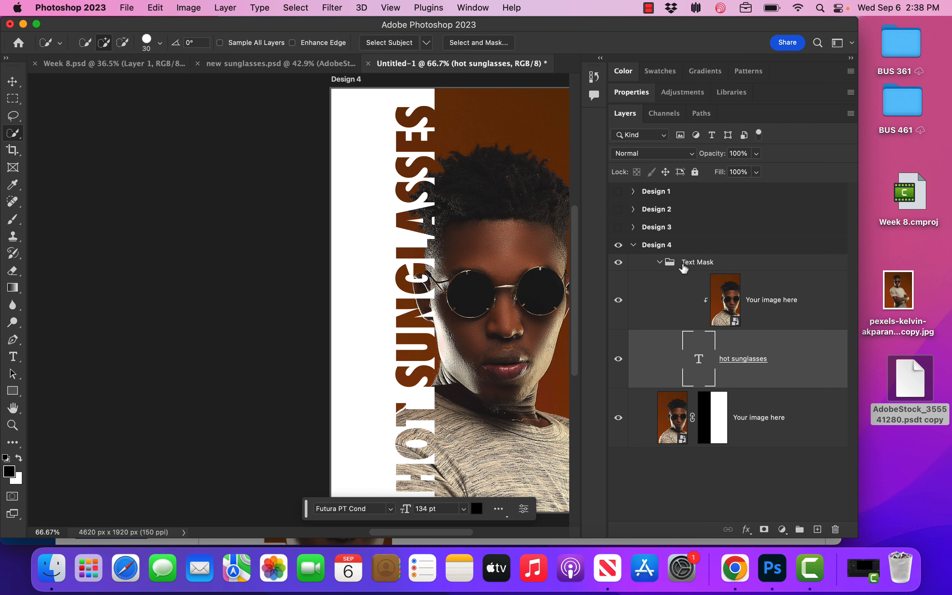
- Add a new layer at the top of the Text Mask group and stamp all visible layers onto it
{"action": "left_click", "coordinate": [691, 267]}
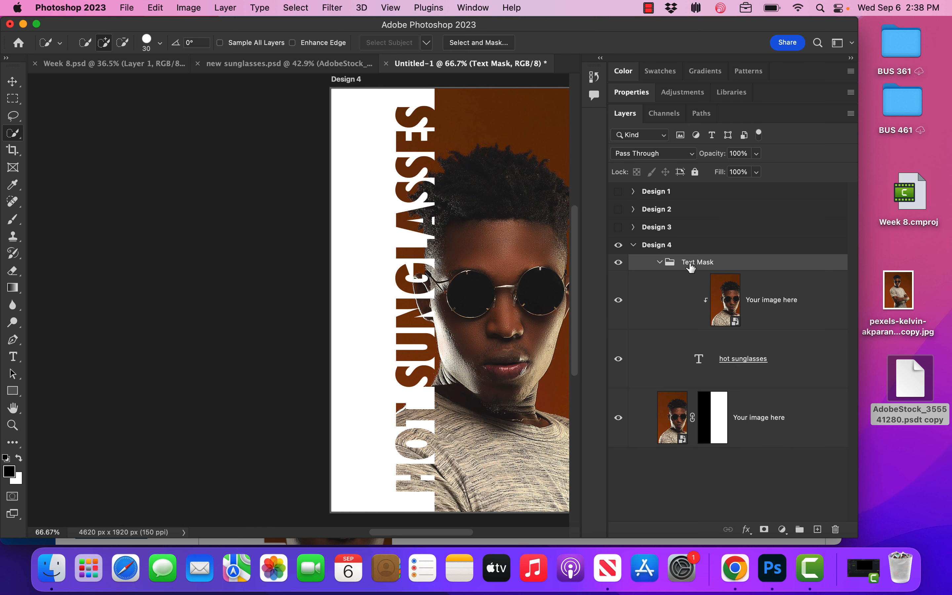
{"action": "left_click", "coordinate": [818, 529]}
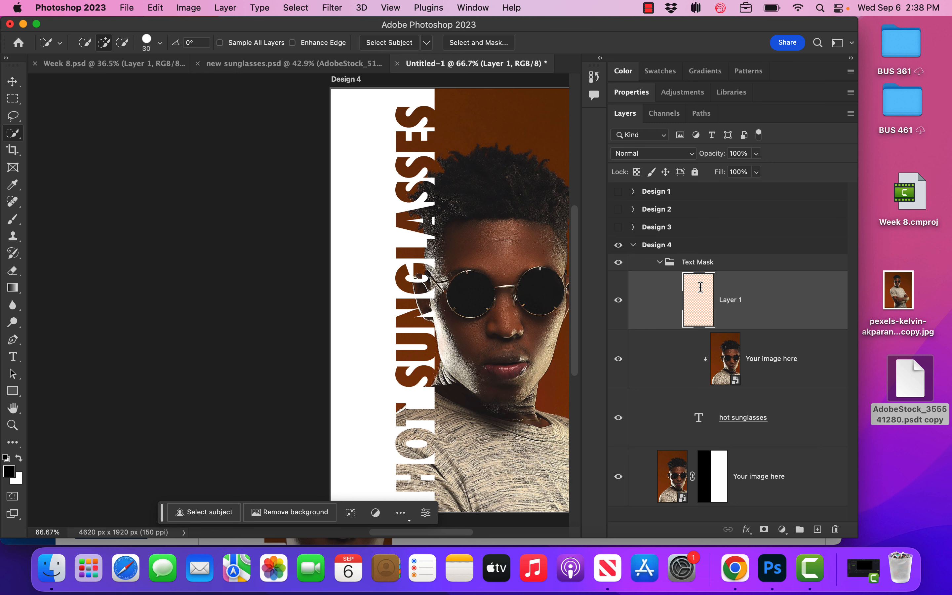
{"action": "key", "text": "super+alt+shift+e"}
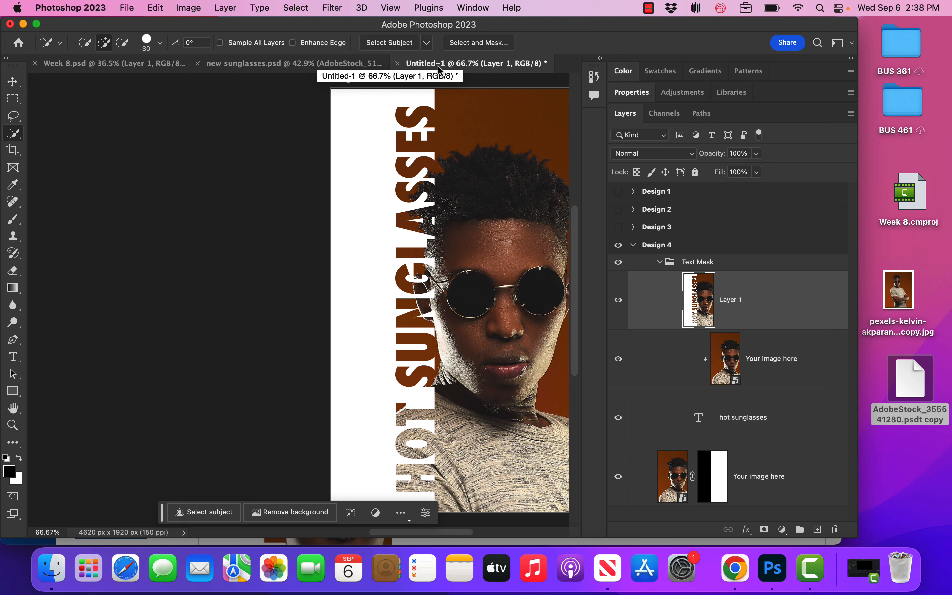
- Save the document to the Desktop as "week 8 template live.psd" in Photoshop format with Maximize Compatibility enabled
{"action": "left_click", "coordinate": [125, 8]}
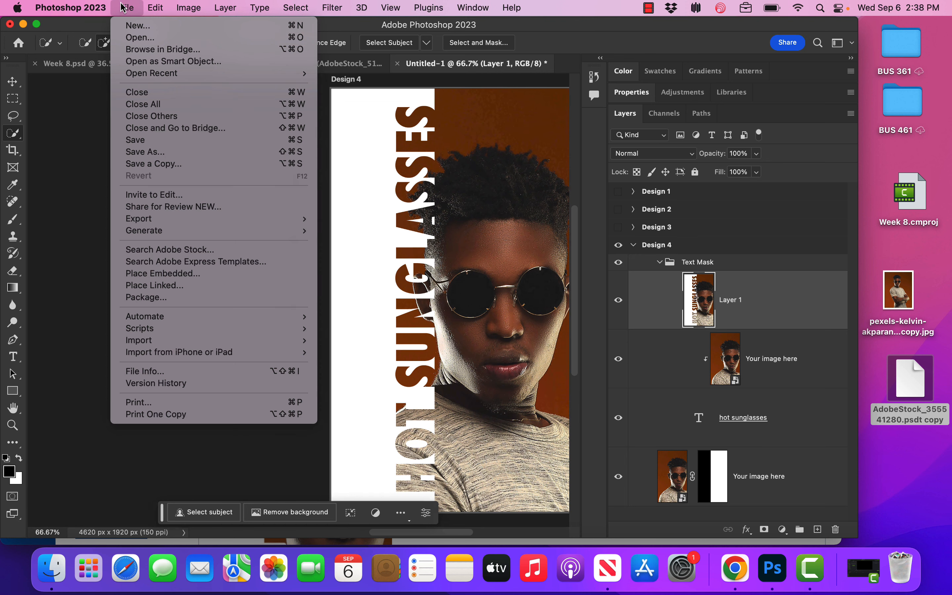
{"action": "left_click", "coordinate": [168, 151]}
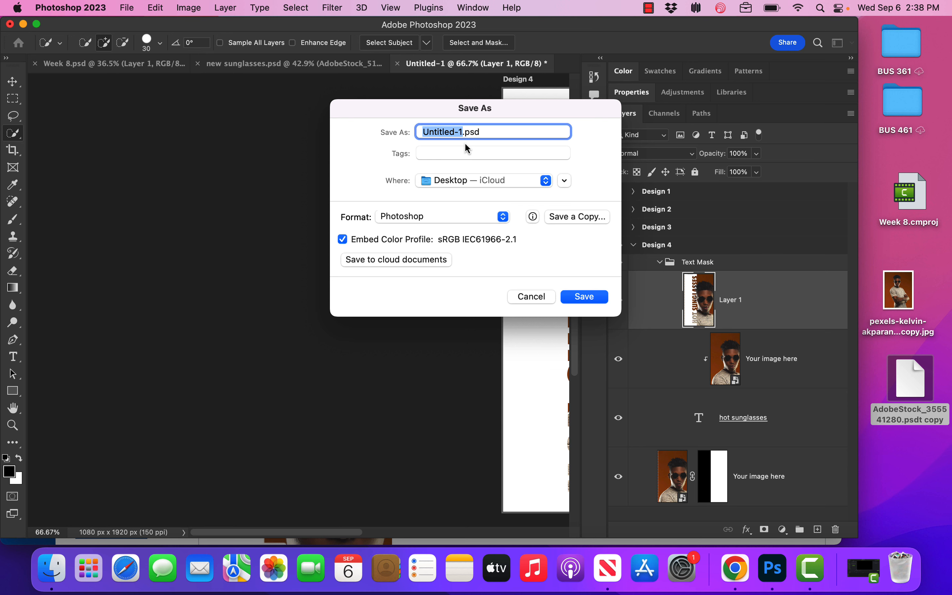
{"action": "type", "text": "week 8 template"}
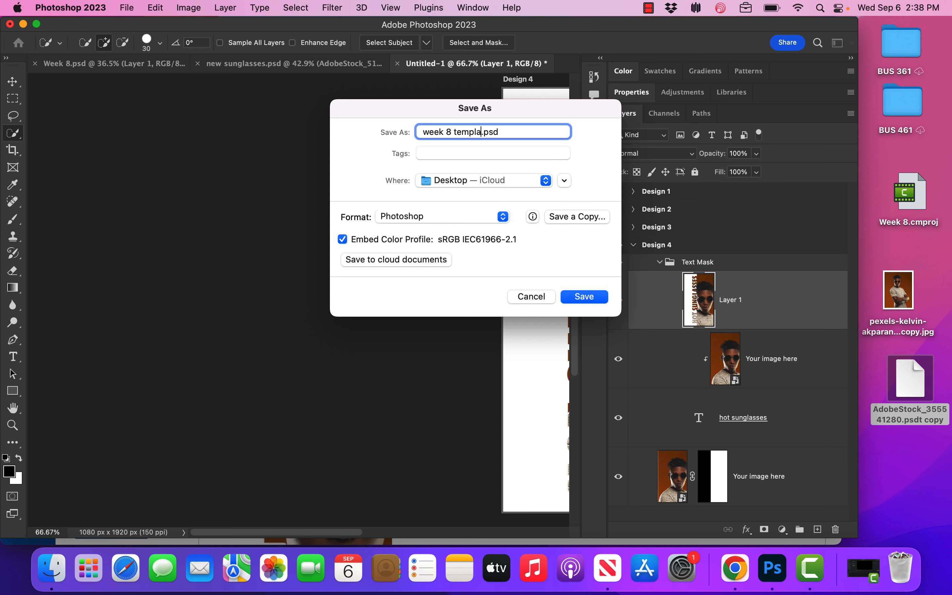
{"action": "type", "text": " live"}
{"action": "key", "text": "Return"}
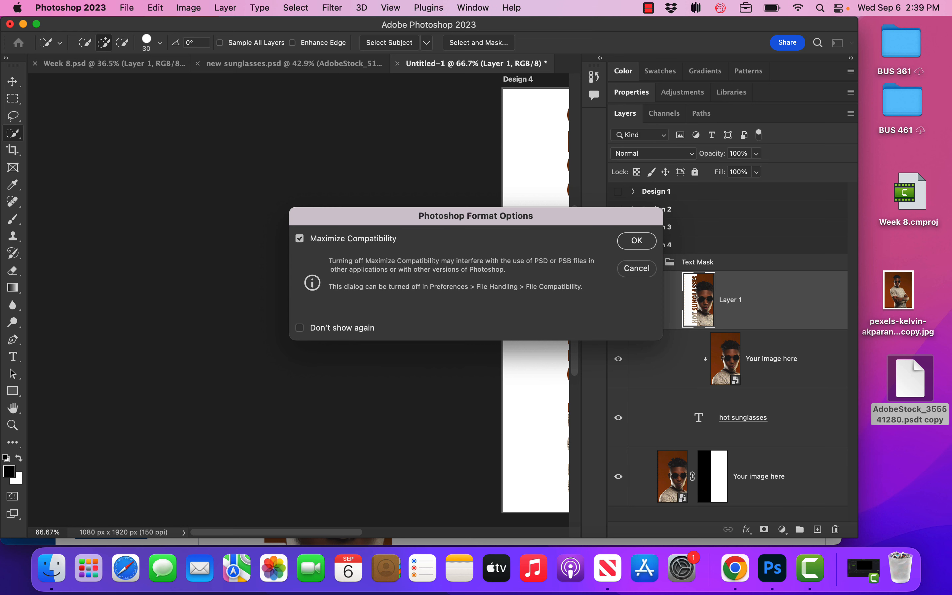
{"action": "key", "text": "Return"}
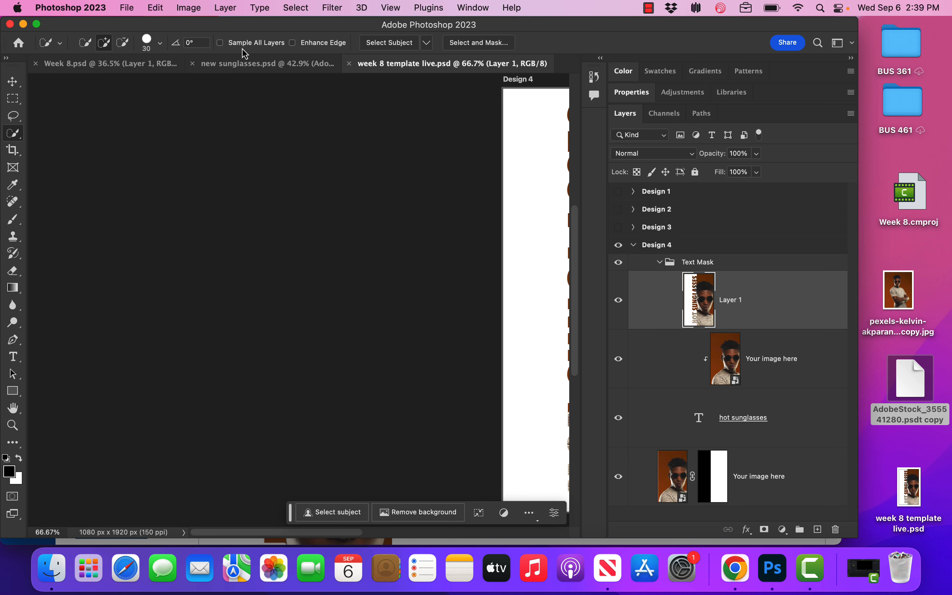
- Switch to Chrome and move the most recent AdobeStock_510823262.mov download to the desktop, keeping both copies
{"action": "left_click", "coordinate": [23, 25]}
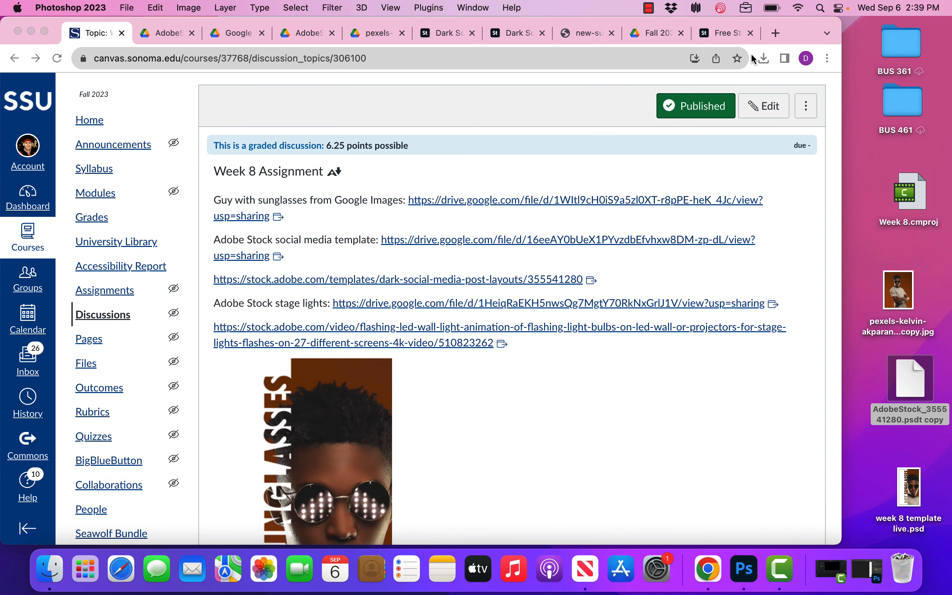
{"action": "left_click", "coordinate": [764, 58]}
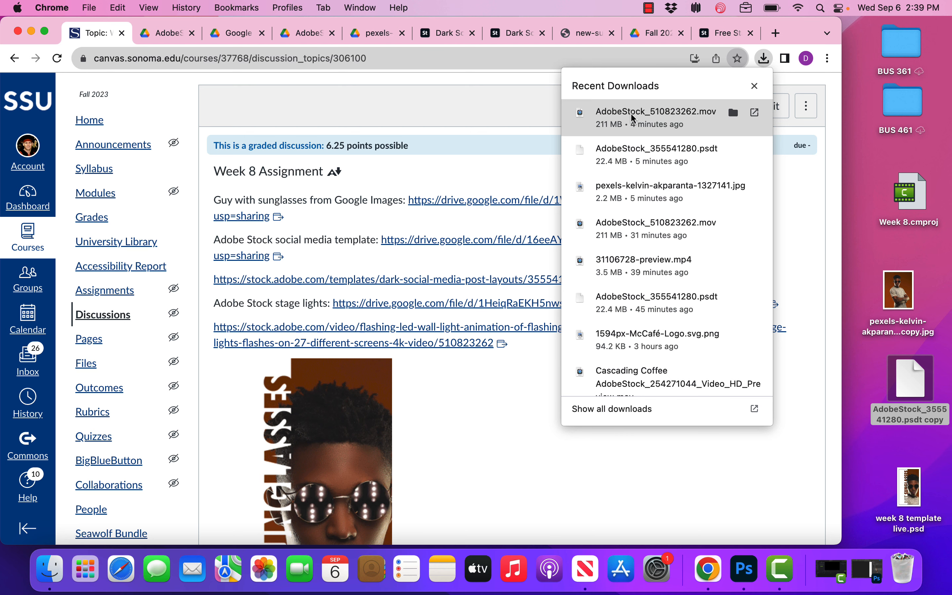
{"action": "left_click_drag", "start_coordinate": [634, 118], "coordinate": [903, 248]}
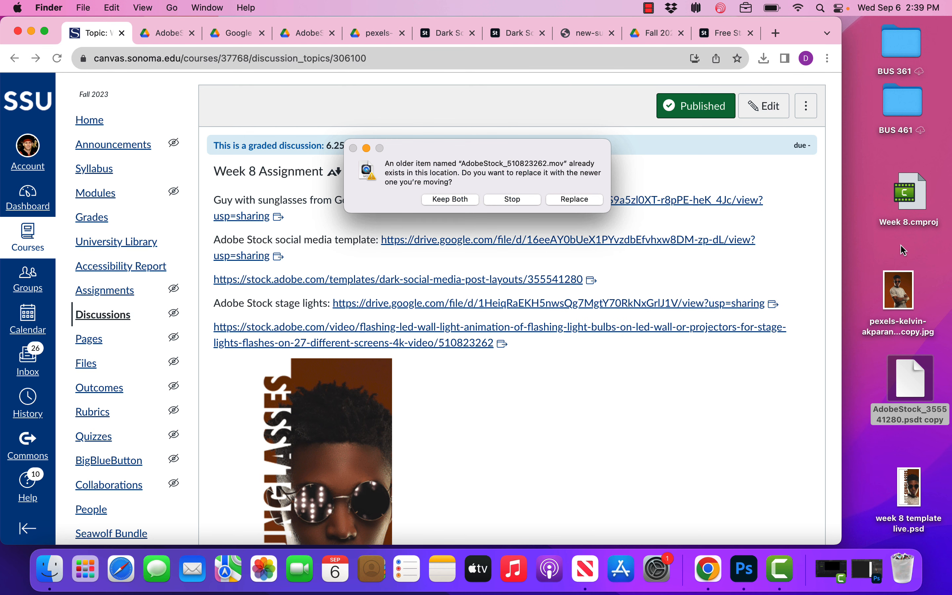
{"action": "left_click", "coordinate": [456, 200]}
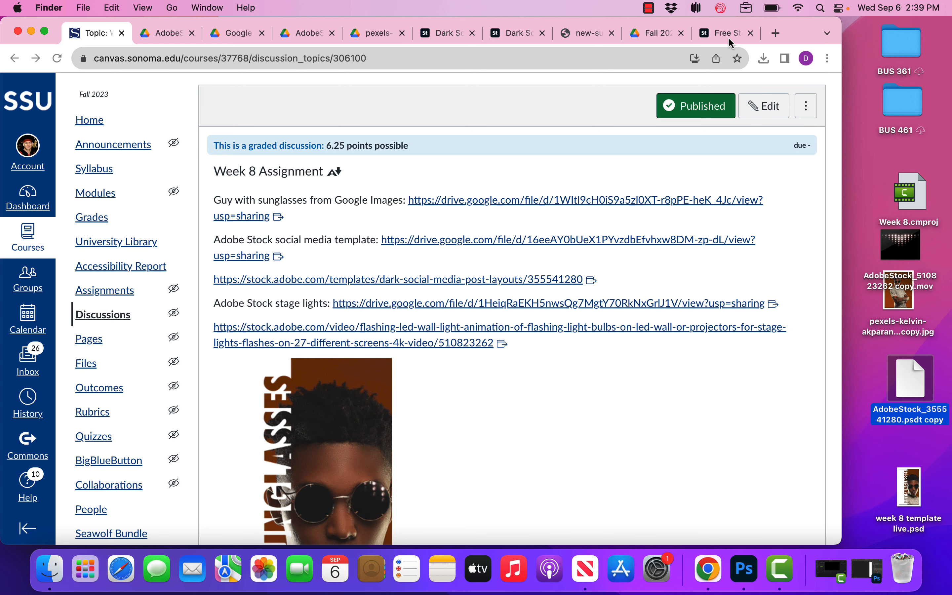
- Return to Photoshop and check the template's width and height in pixels in the Image Size settings
{"action": "left_click", "coordinate": [744, 569]}
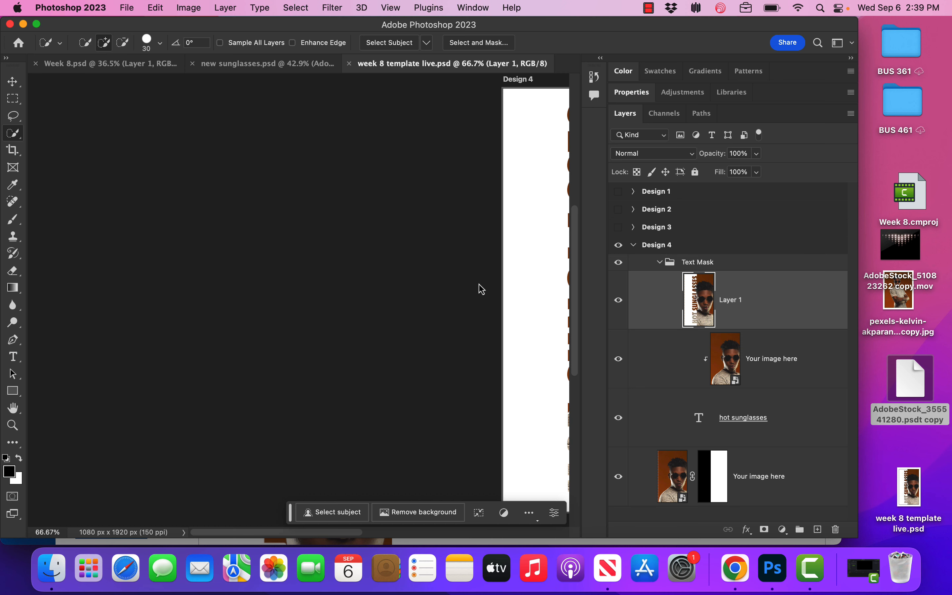
{"action": "left_click_drag", "start_coordinate": [479, 282], "coordinate": [173, 289]}
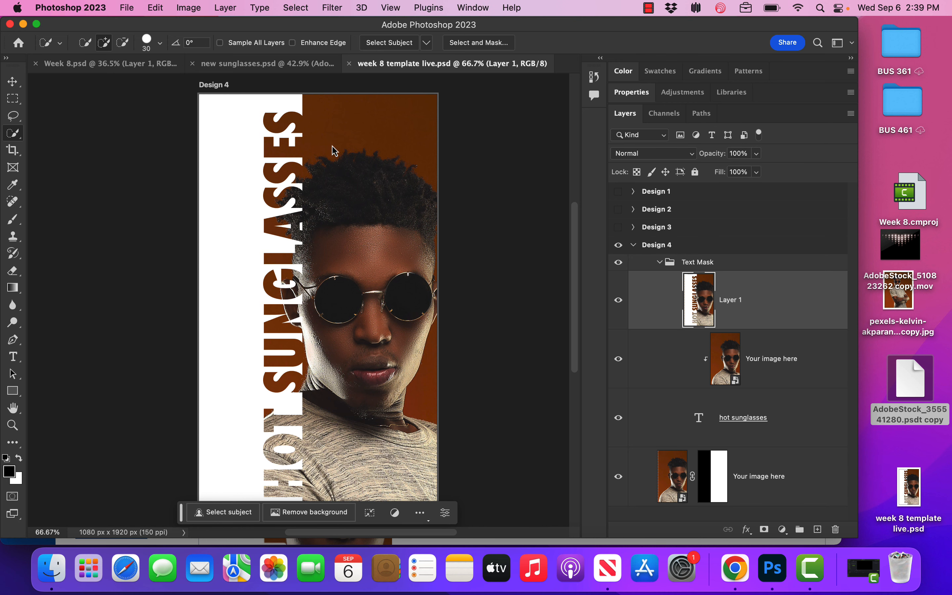
{"action": "left_click", "coordinate": [237, 6]}
{"action": "mouse_move", "coordinate": [191, 8]}
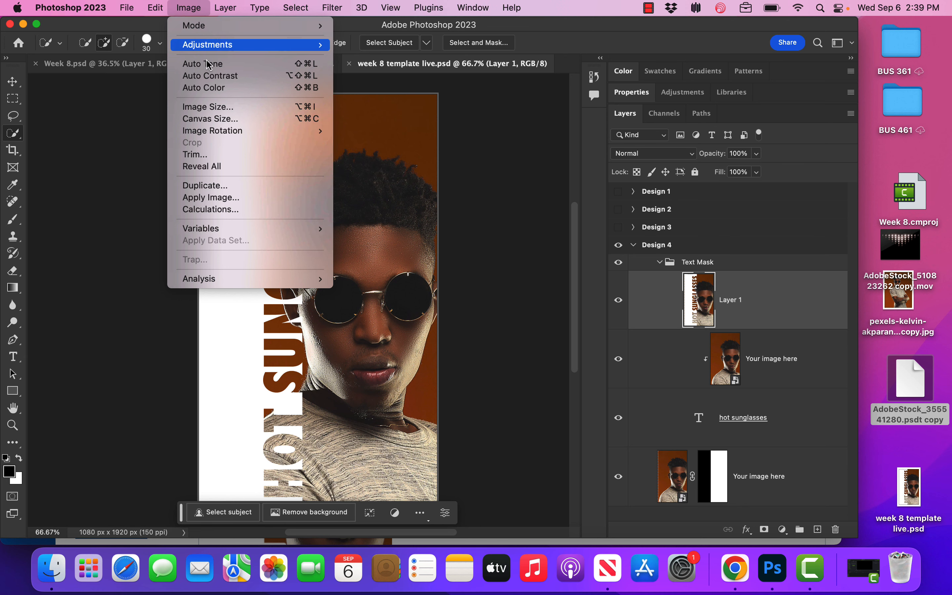
{"action": "left_click", "coordinate": [209, 108]}
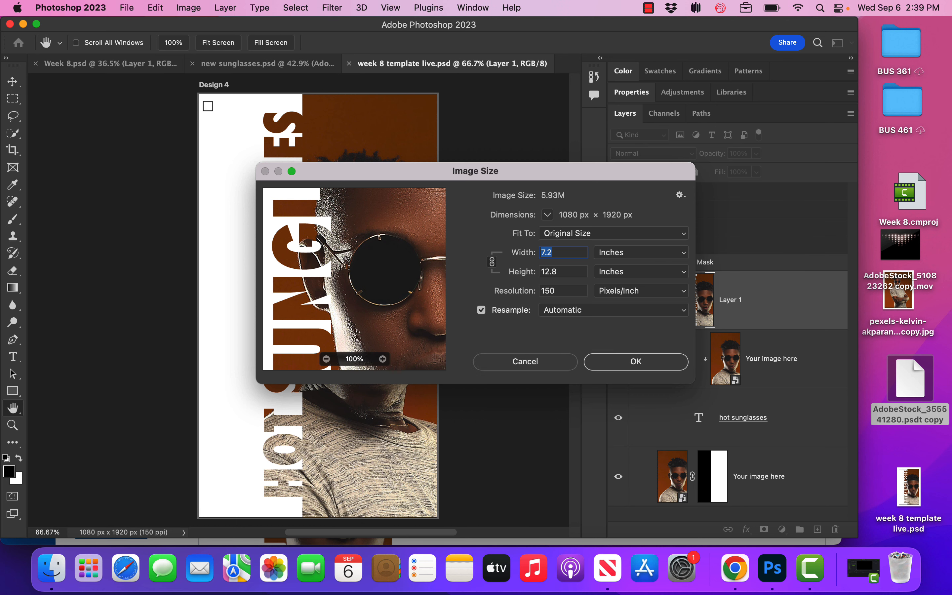
{"action": "left_click", "coordinate": [630, 256]}
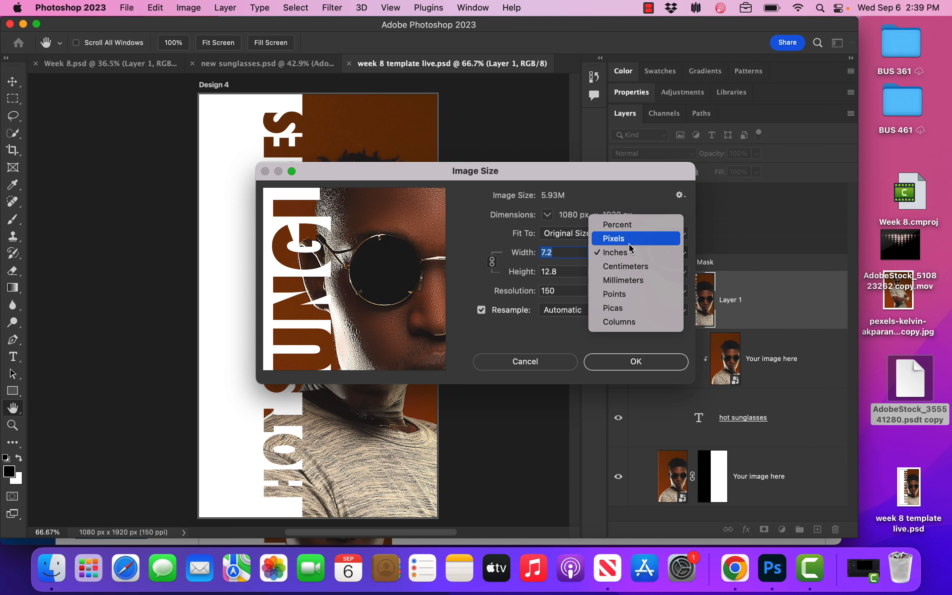
{"action": "left_click", "coordinate": [629, 239]}
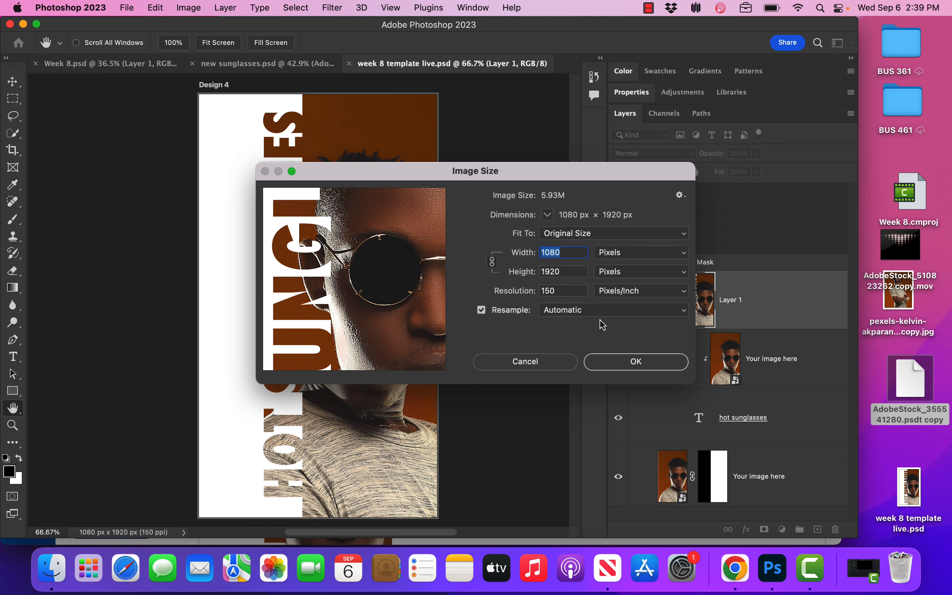
{"action": "left_click", "coordinate": [630, 363]}
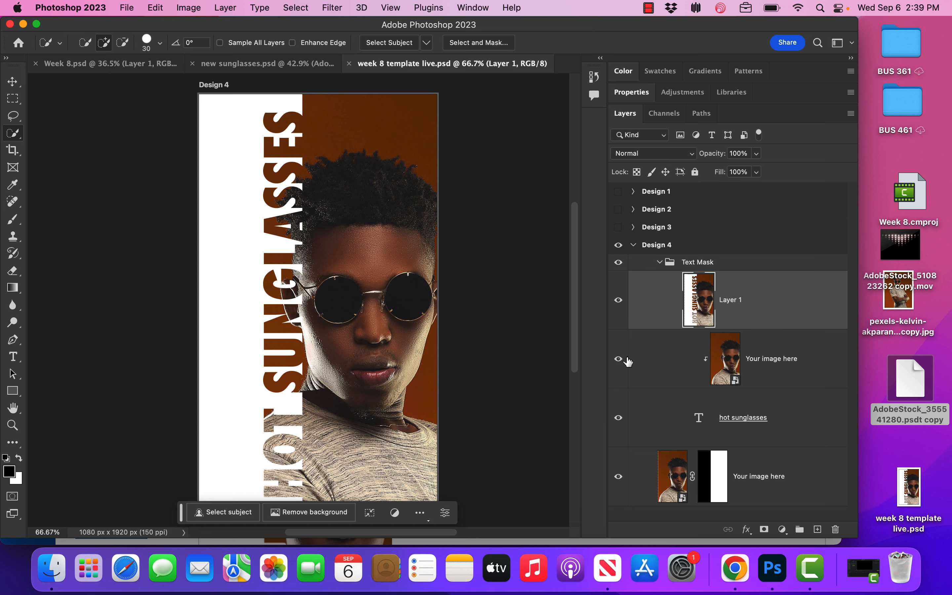
- Duplicate the merged Layer 1 into a new document named "week 8 video live"
{"action": "right_click", "coordinate": [784, 301]}
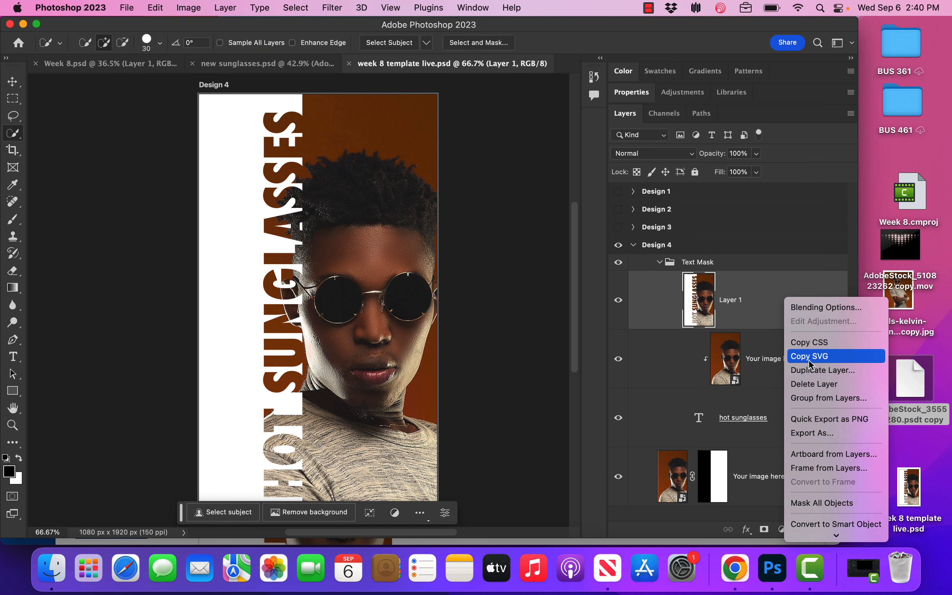
{"action": "left_click", "coordinate": [811, 371]}
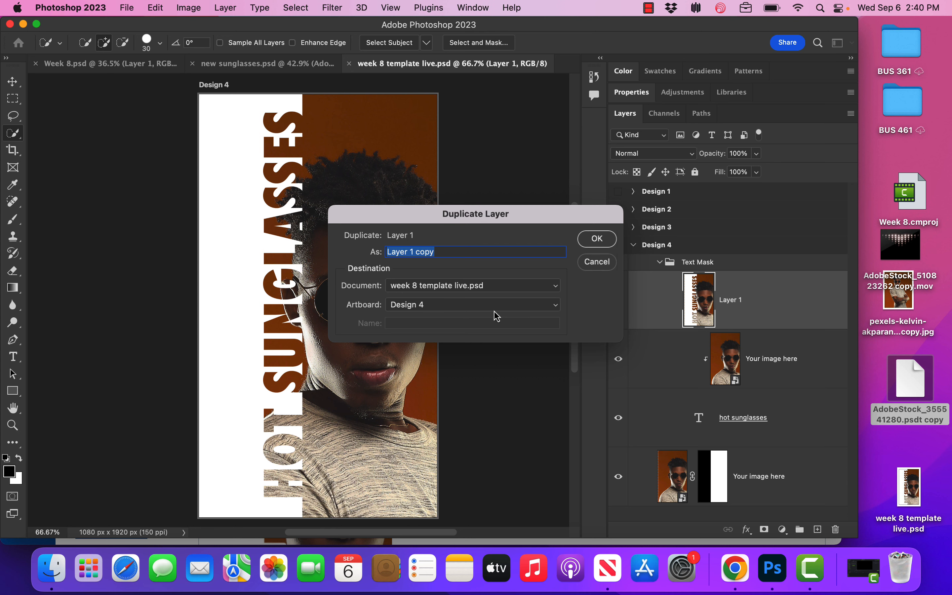
{"action": "left_click", "coordinate": [474, 288]}
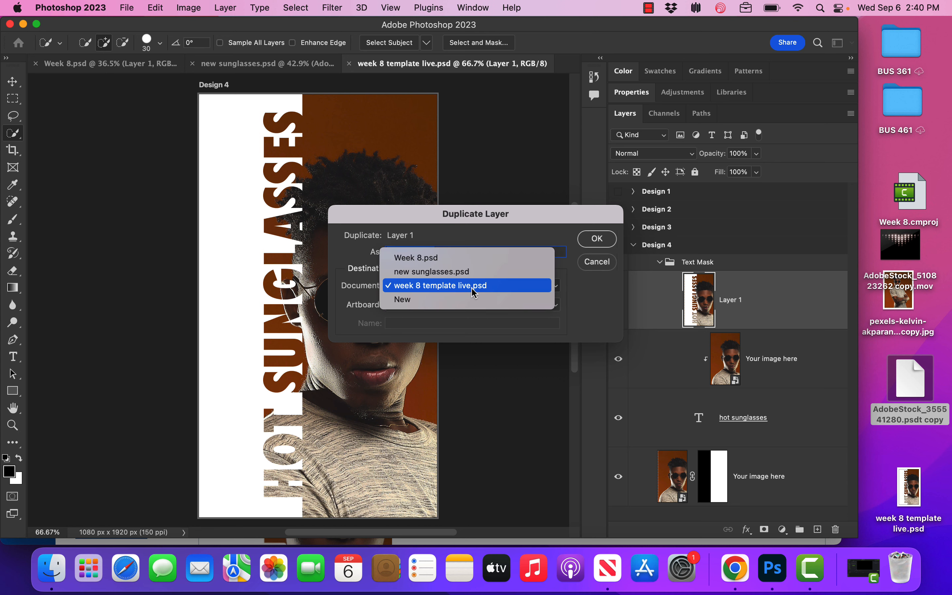
{"action": "left_click", "coordinate": [469, 300]}
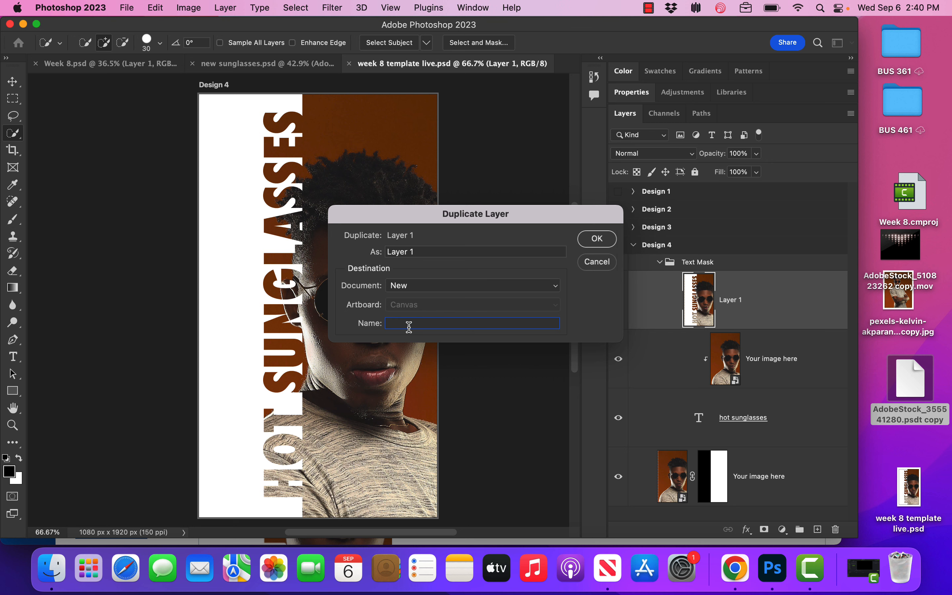
{"action": "type", "text": "week 8 video live"}
{"action": "key", "text": "Return"}
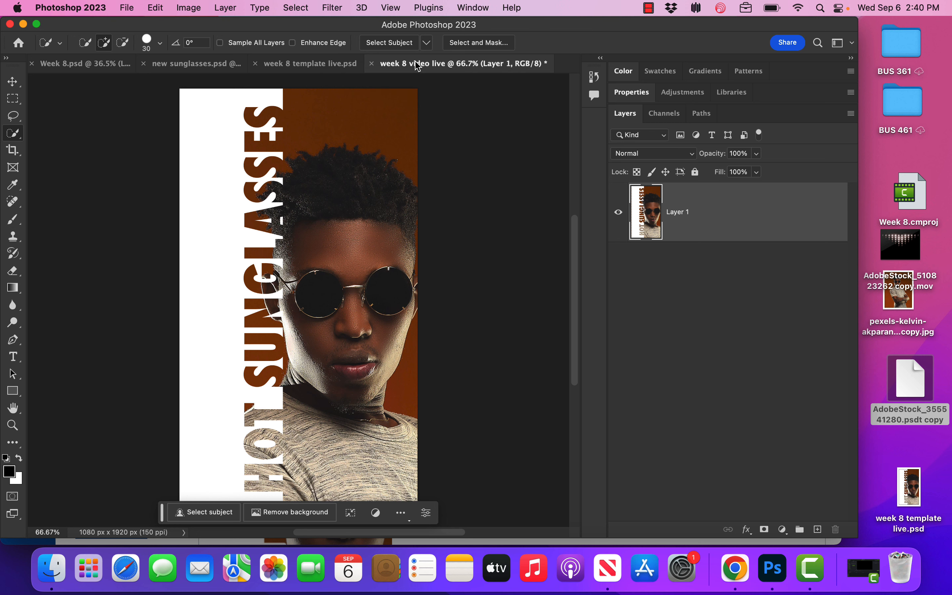
- Switch to the Motion workspace and reset it to its default layout
{"action": "left_click", "coordinate": [463, 7]}
{"action": "mouse_move", "coordinate": [481, 38]}
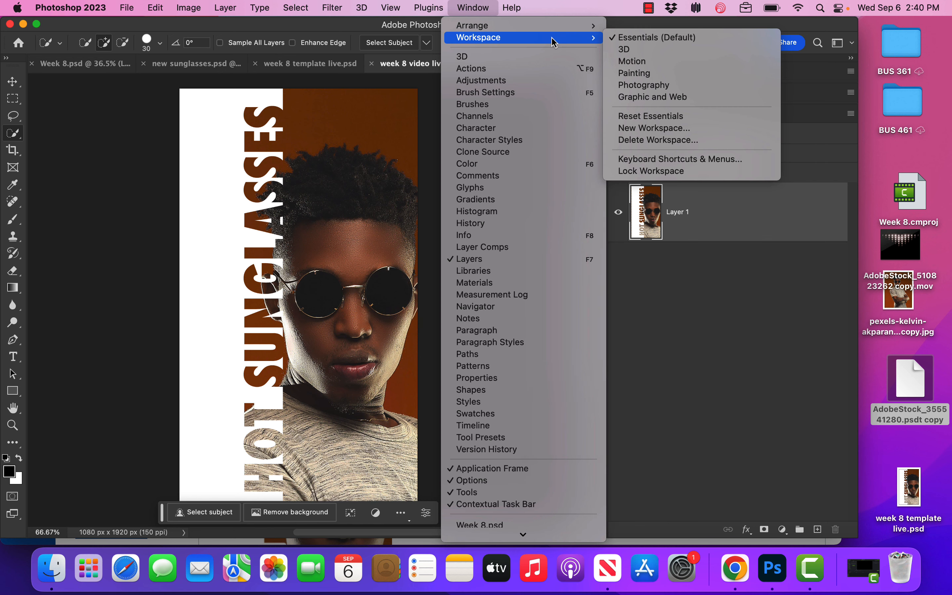
{"action": "left_click", "coordinate": [629, 62]}
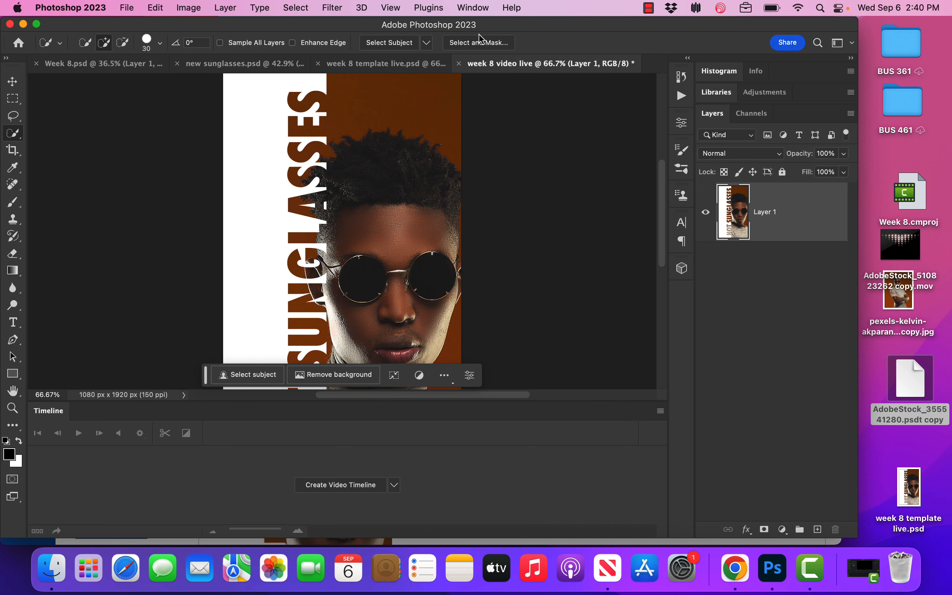
{"action": "left_click", "coordinate": [472, 8]}
{"action": "mouse_move", "coordinate": [494, 38]}
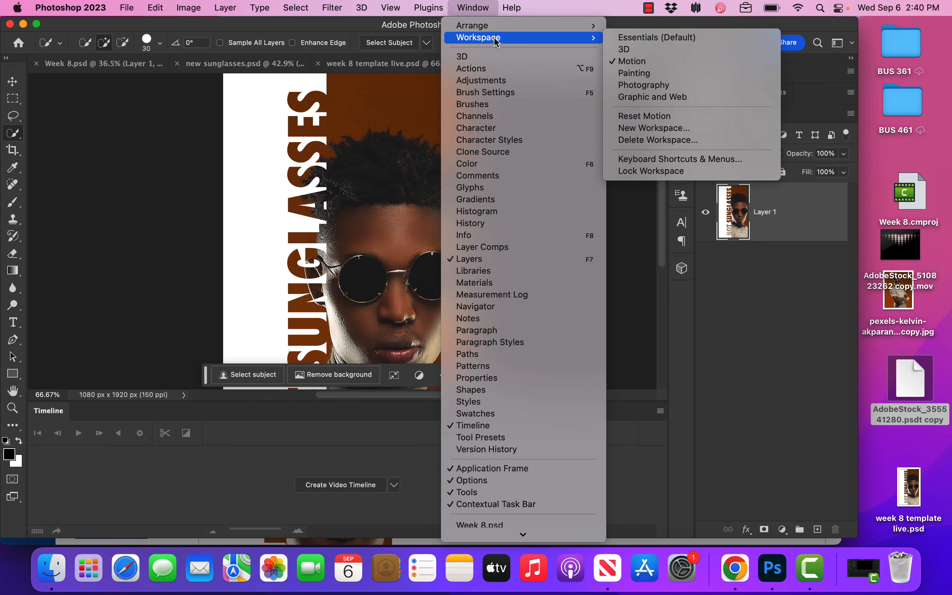
{"action": "left_click", "coordinate": [645, 116]}
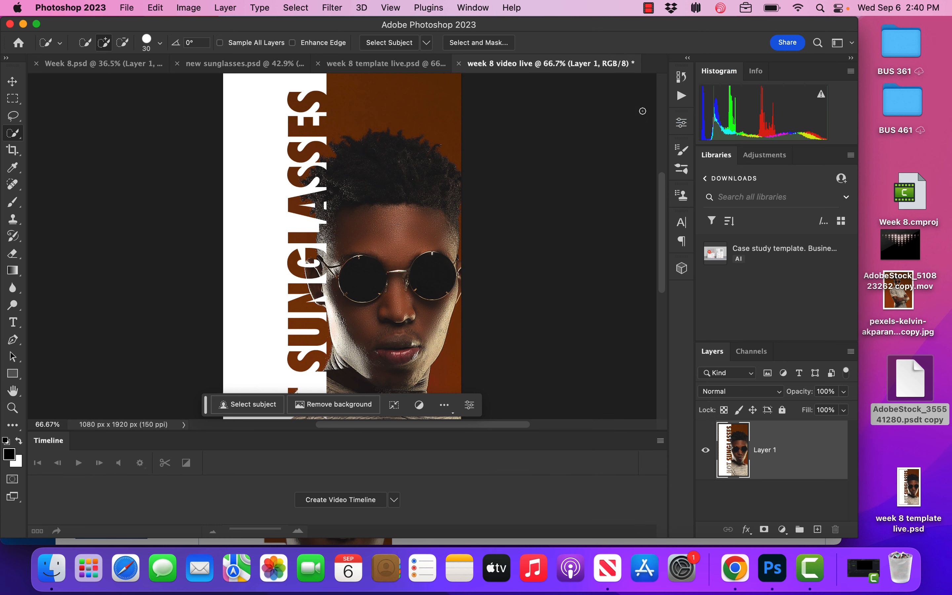
- Collapse the Histogram and Libraries panels, then create a video timeline from Layer 1
{"action": "double_click", "coordinate": [723, 72]}
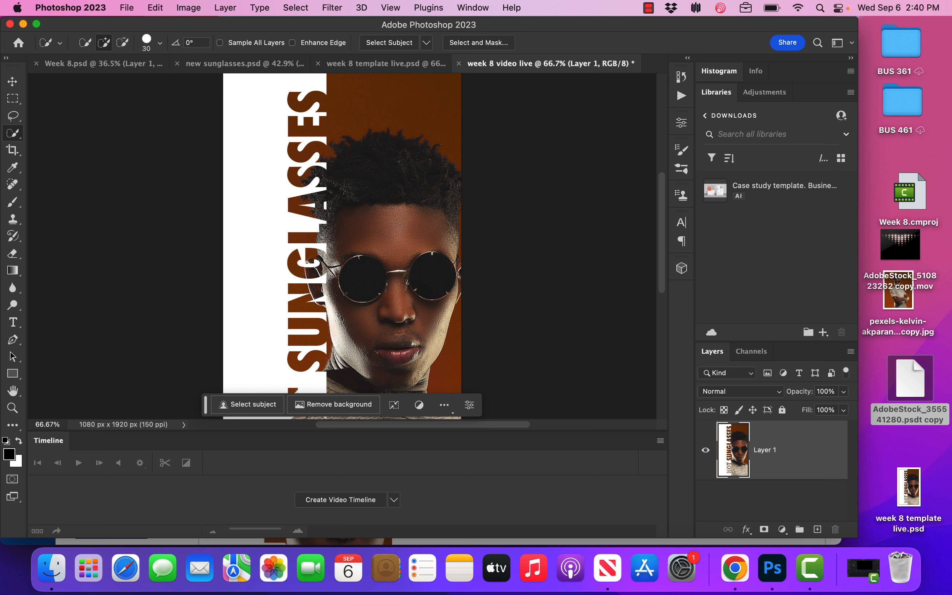
{"action": "double_click", "coordinate": [719, 94]}
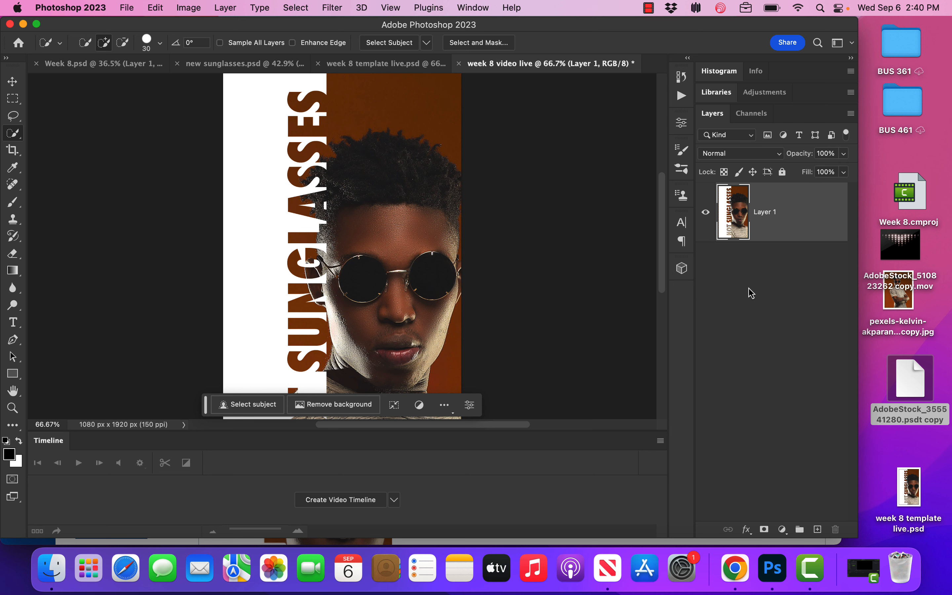
{"action": "left_click", "coordinate": [360, 506]}
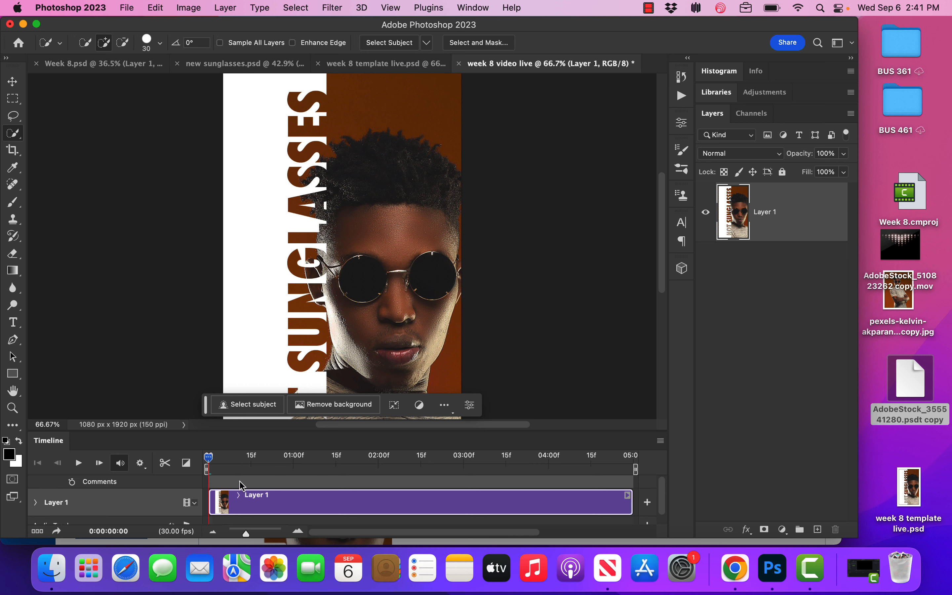
- Create a new video group in the timeline and add AdobeStock_510823262 copy.mov to it
{"action": "left_click", "coordinate": [195, 504]}
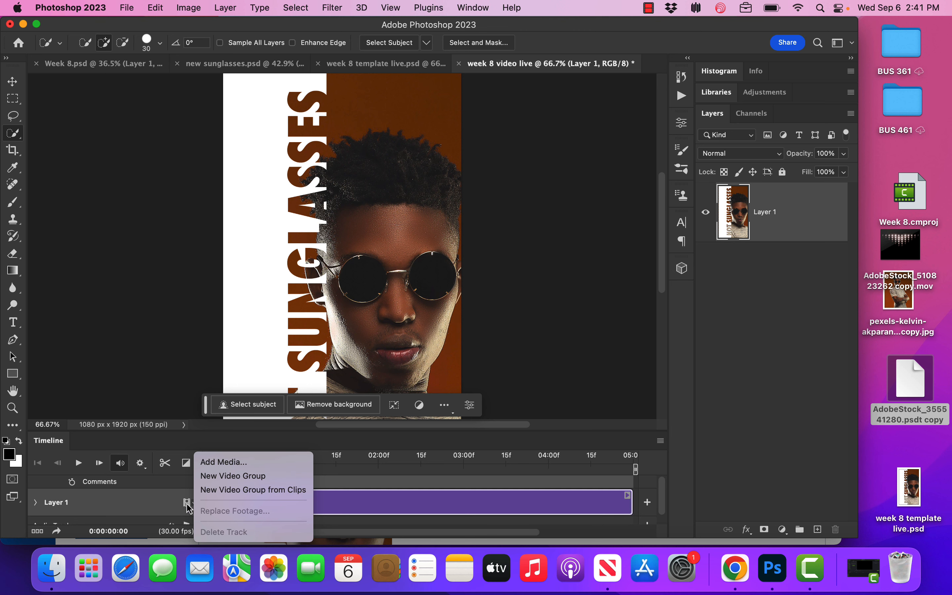
{"action": "left_click", "coordinate": [213, 478]}
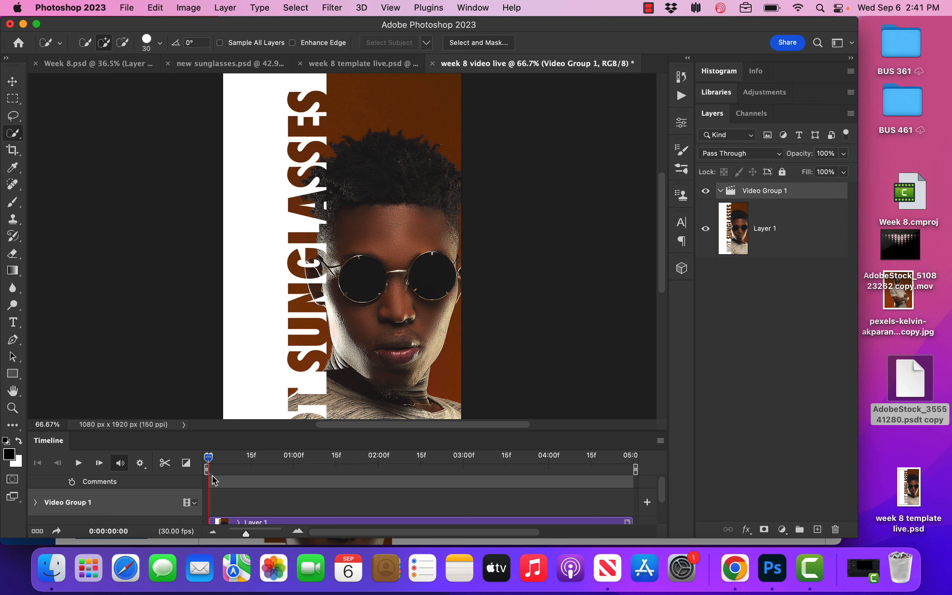
{"action": "left_click", "coordinate": [195, 504]}
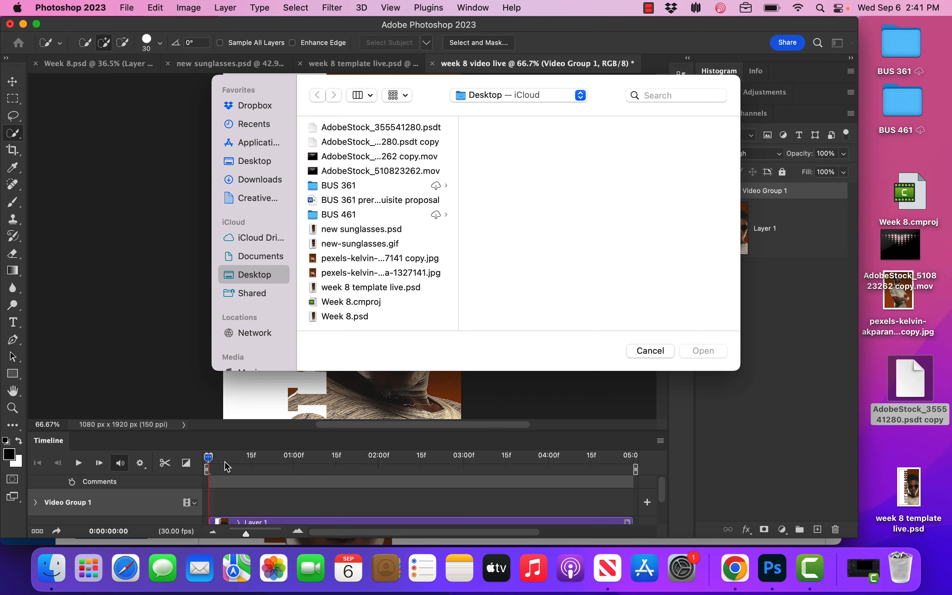
{"action": "left_click", "coordinate": [358, 162]}
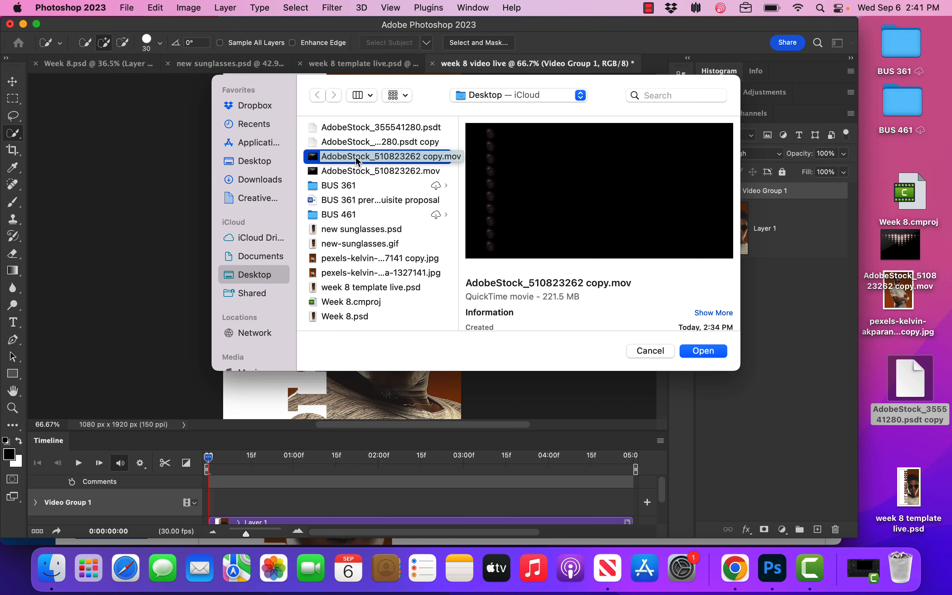
{"action": "left_click", "coordinate": [704, 351]}
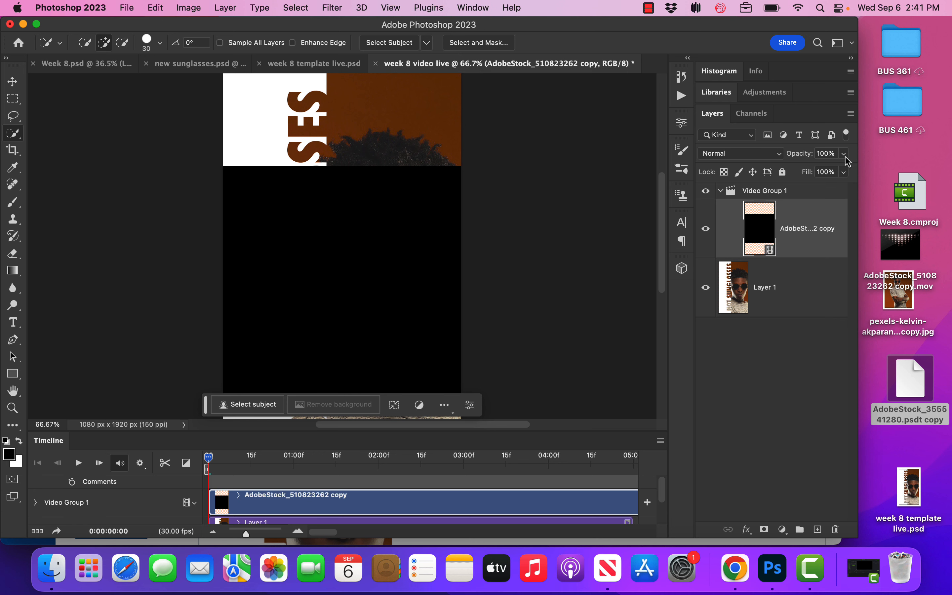
- Convert the stage lights video layer to a smart object and play the timeline to preview the footage
{"action": "left_click", "coordinate": [851, 114]}
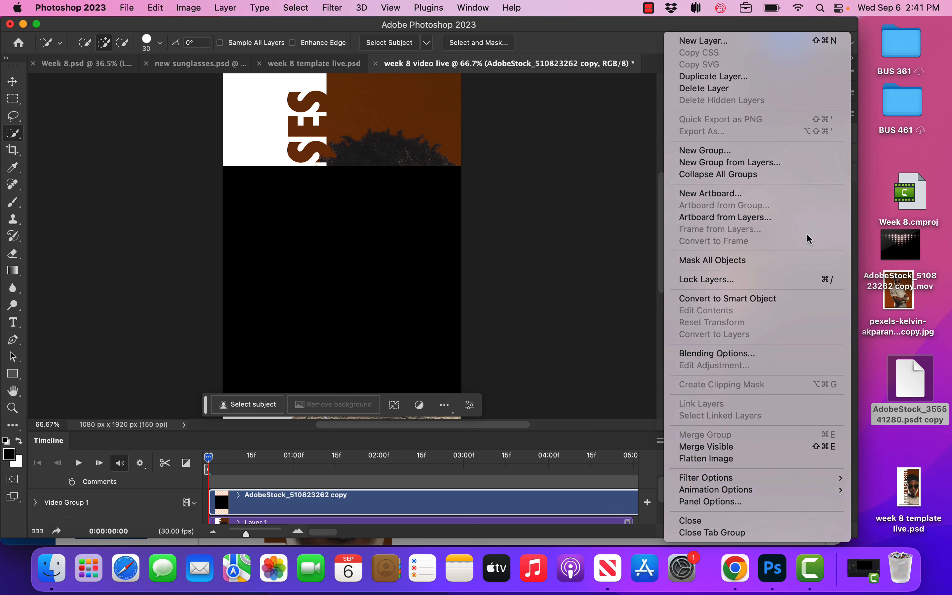
{"action": "left_click", "coordinate": [798, 299]}
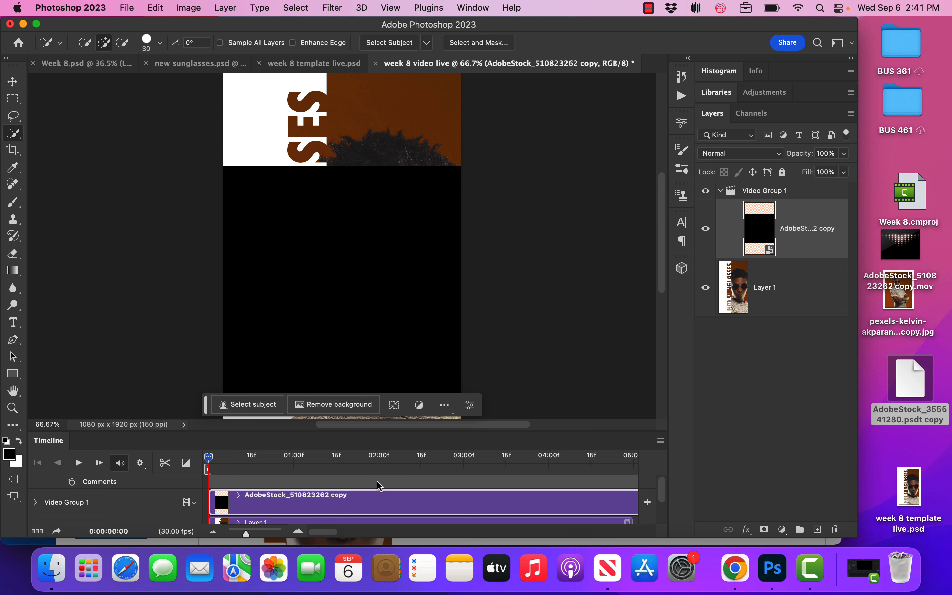
{"action": "key", "text": "space"}
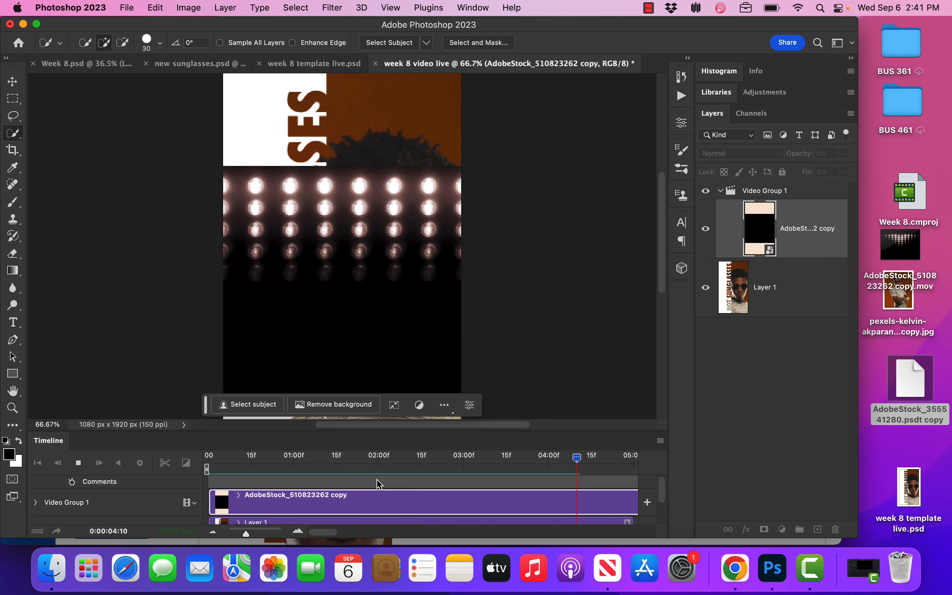
{"action": "key", "text": "space"}
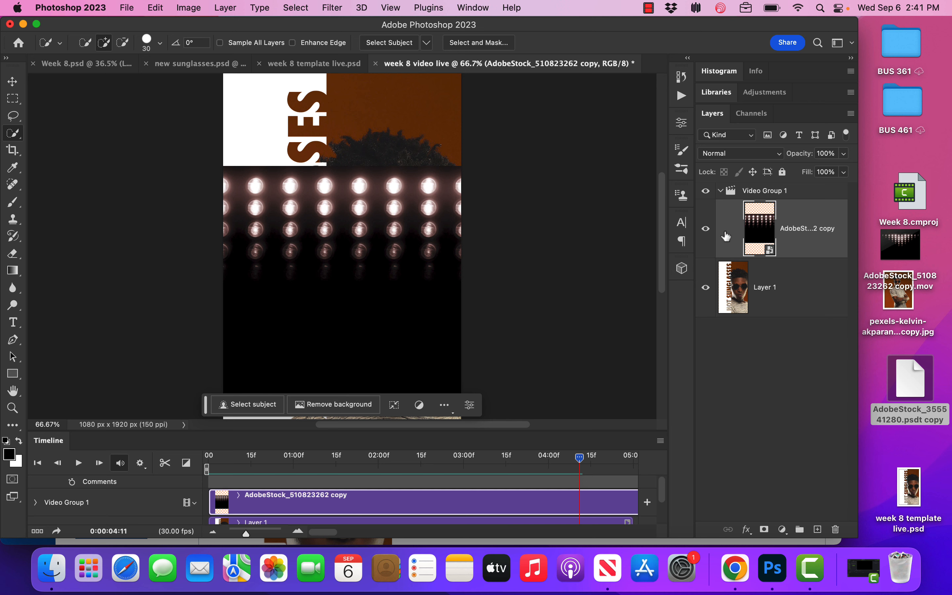
- Scale the stage lights video down to about 29.8% and position it over the sunglasses
{"action": "key", "text": "super+t"}
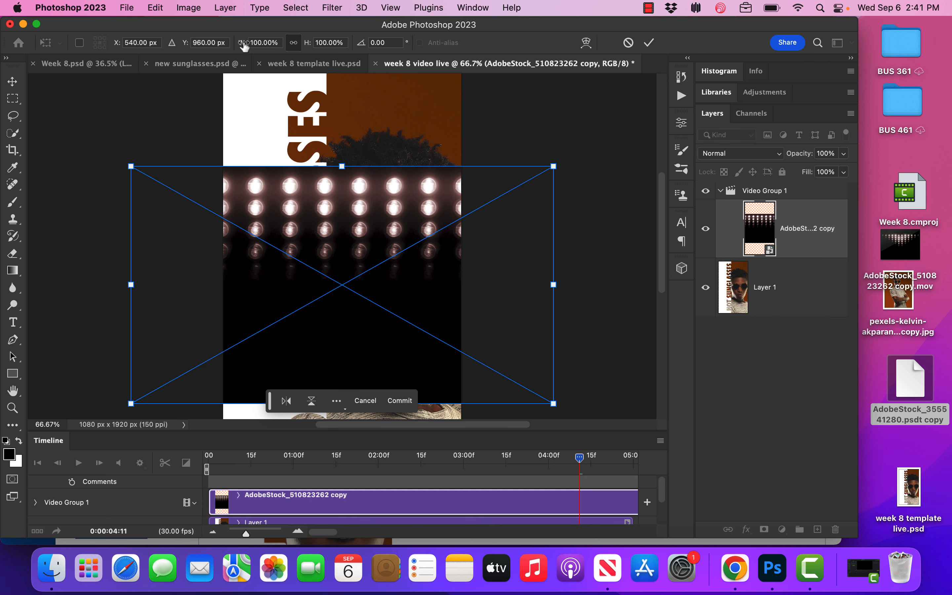
{"action": "left_click_drag", "start_coordinate": [242, 47], "coordinate": [204, 46]}
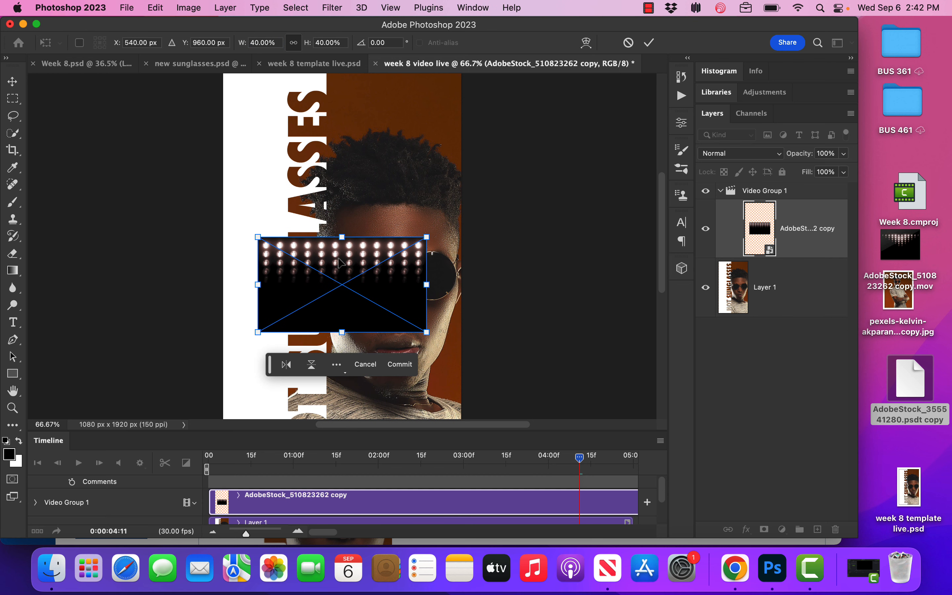
{"action": "left_click_drag", "start_coordinate": [341, 264], "coordinate": [398, 262]}
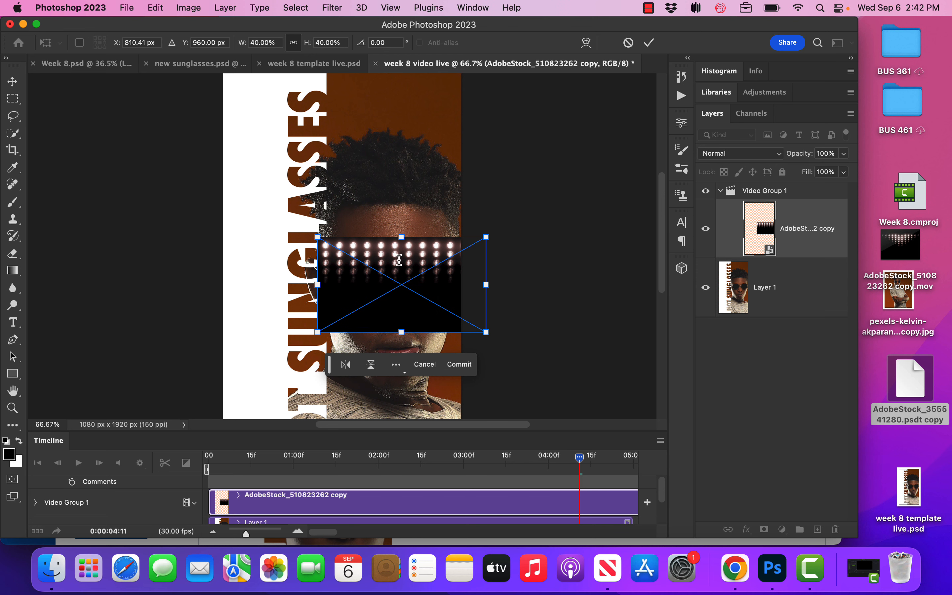
{"action": "left_click_drag", "start_coordinate": [241, 47], "coordinate": [234, 46]}
{"action": "type", "text": "28"}
{"action": "key", "text": "Return"}
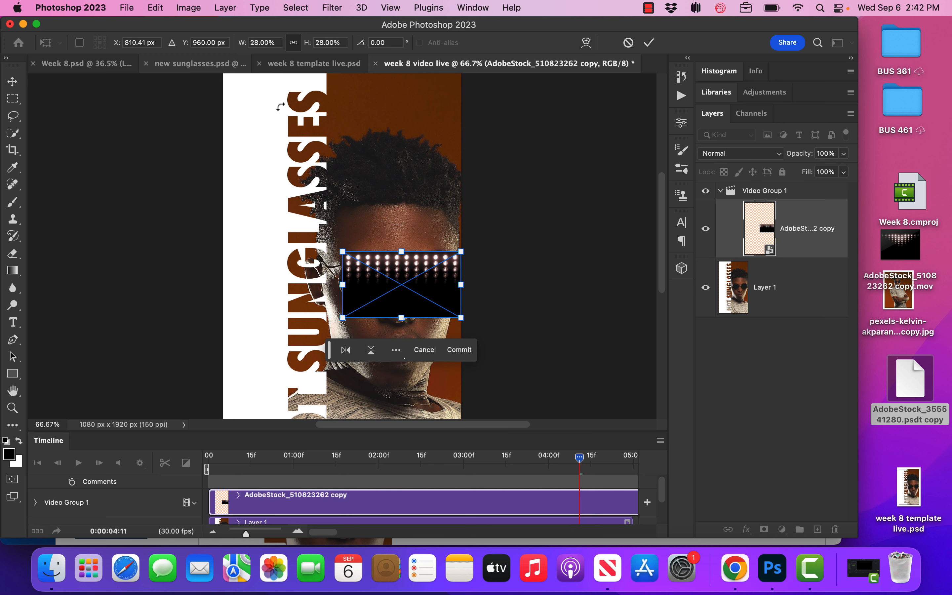
{"action": "left_click_drag", "start_coordinate": [426, 275], "coordinate": [468, 248]}
{"action": "left_click_drag", "start_coordinate": [449, 283], "coordinate": [441, 285]}
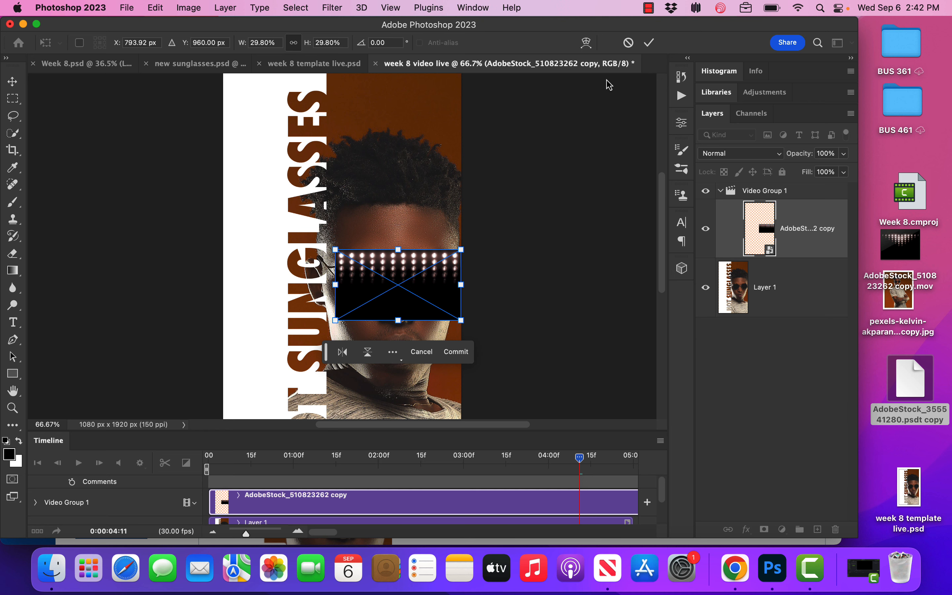
{"action": "left_click", "coordinate": [649, 42]}
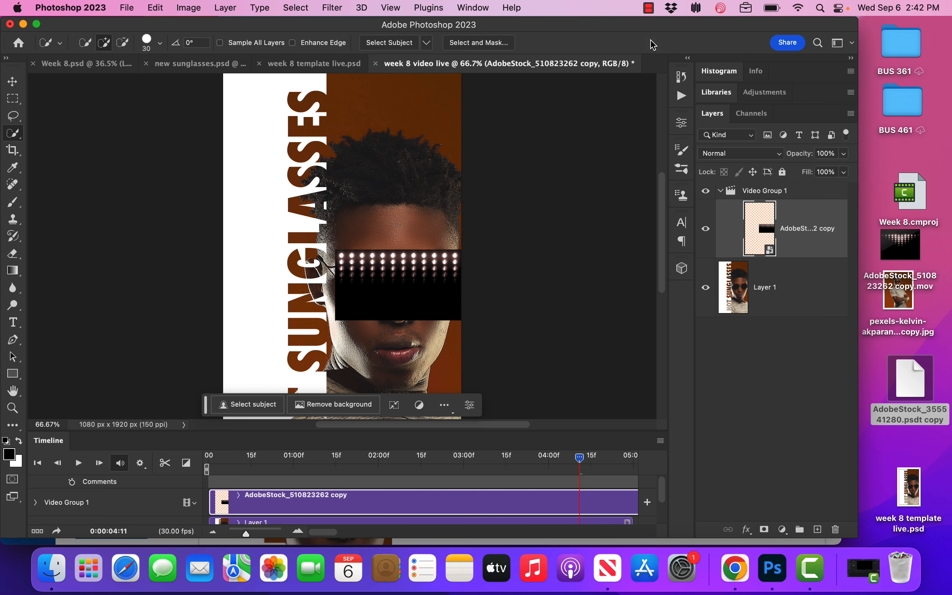
- Hide the stage lights video, make Layer 1 active and set the playhead to about 0:00:00:28
{"action": "left_click", "coordinate": [738, 297]}
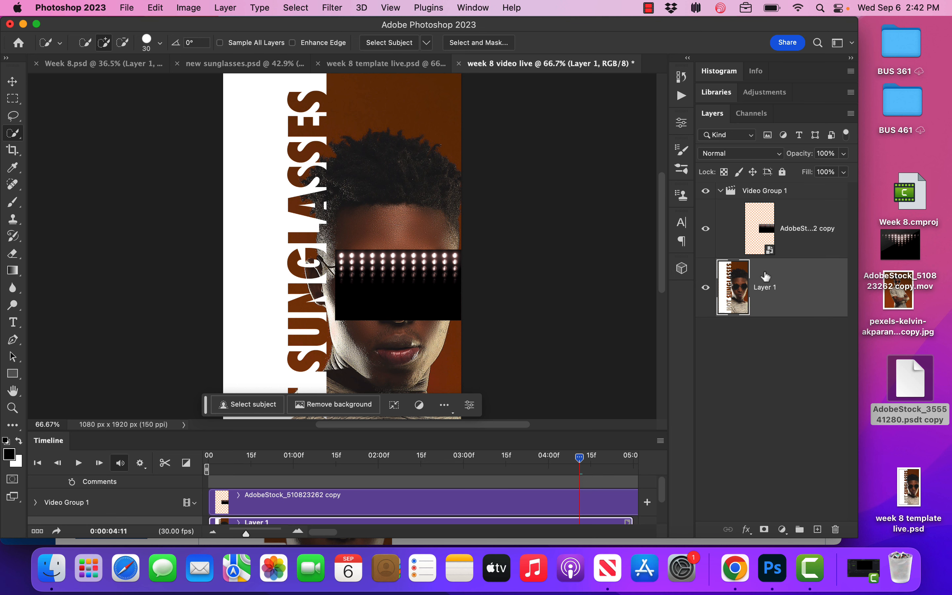
{"action": "left_click", "coordinate": [705, 229]}
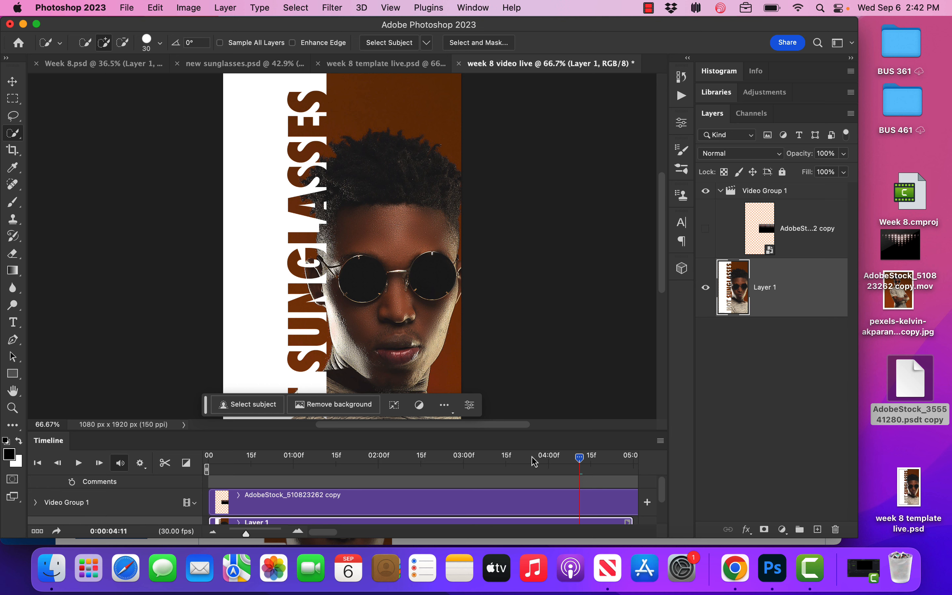
{"action": "left_click_drag", "start_coordinate": [579, 457], "coordinate": [288, 458]}
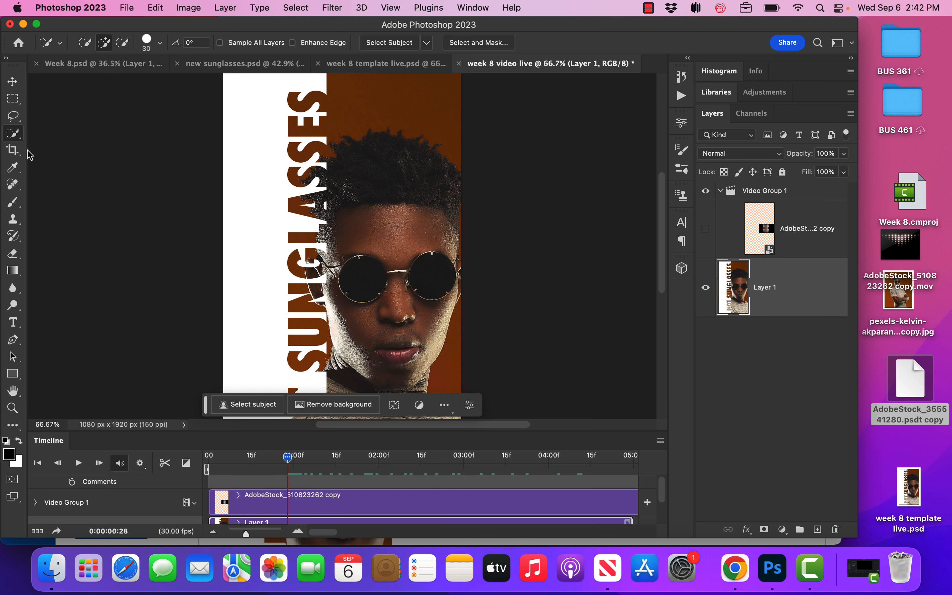
- Select both sunglass lenses on Layer 1 using the Quick Selection tool with a brush size of 90
{"action": "right_click", "coordinate": [14, 136]}
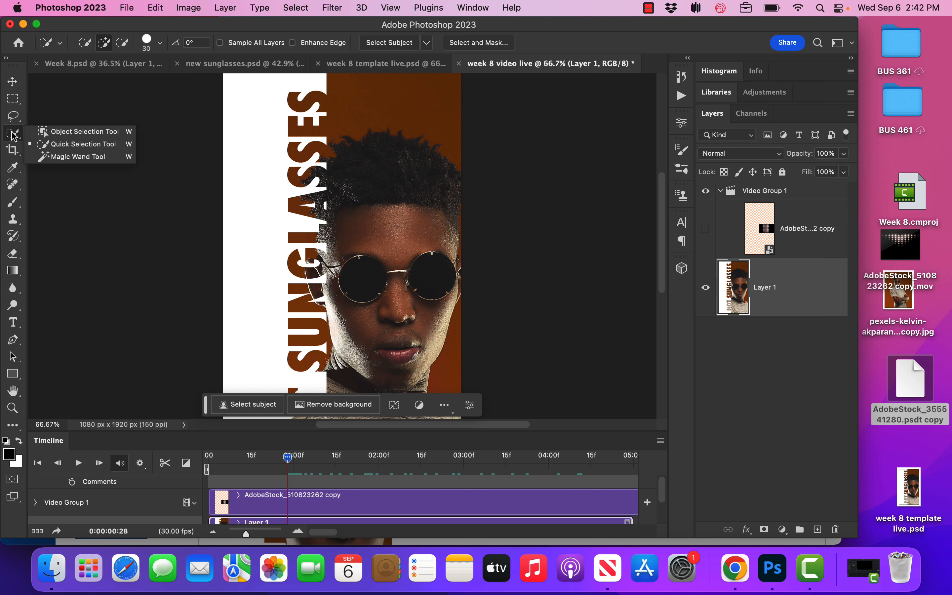
{"action": "left_click", "coordinate": [14, 137]}
{"action": "right_click", "coordinate": [14, 136]}
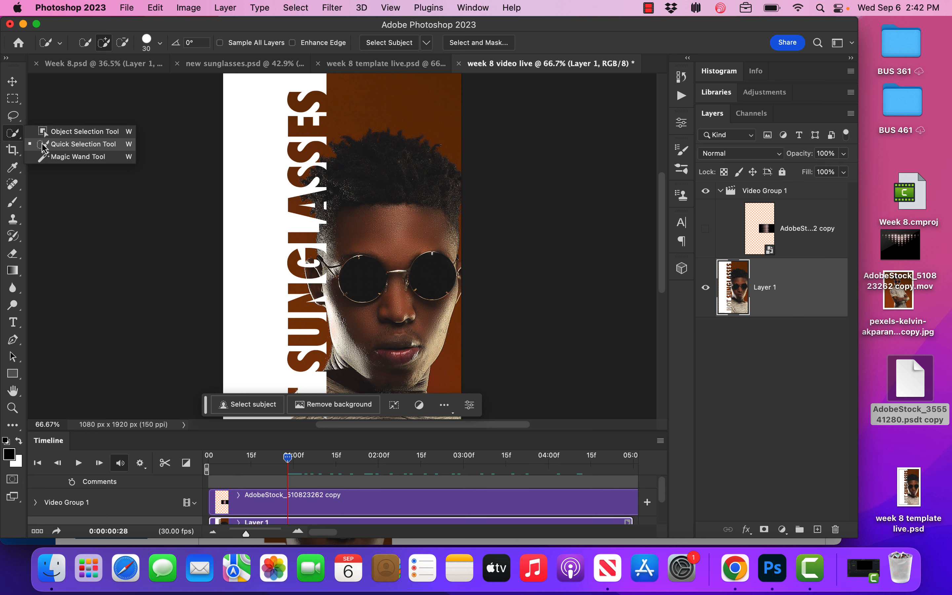
{"action": "left_click", "coordinate": [44, 147]}
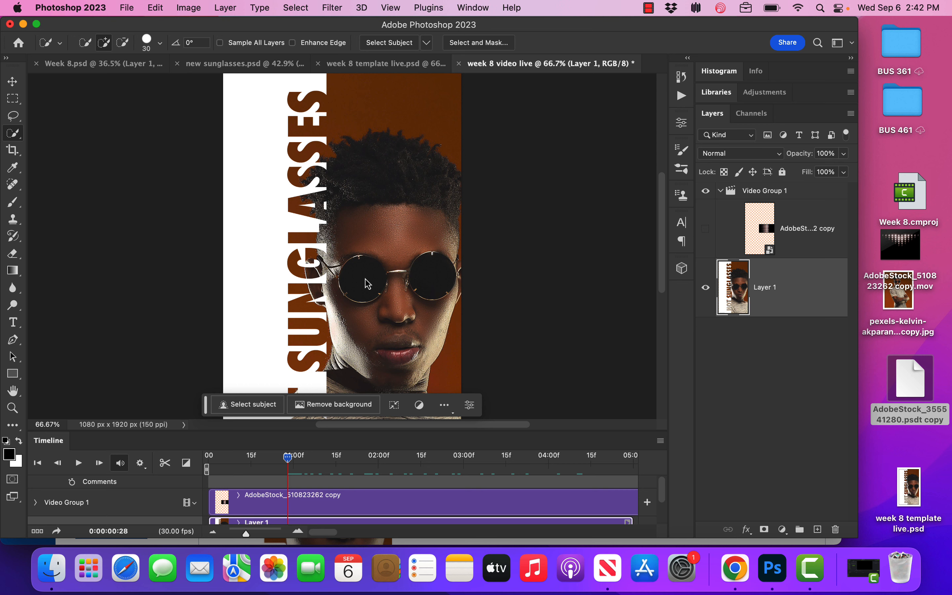
{"action": "key", "text": "bracketleft"}
{"action": "left_click", "coordinate": [366, 282]}
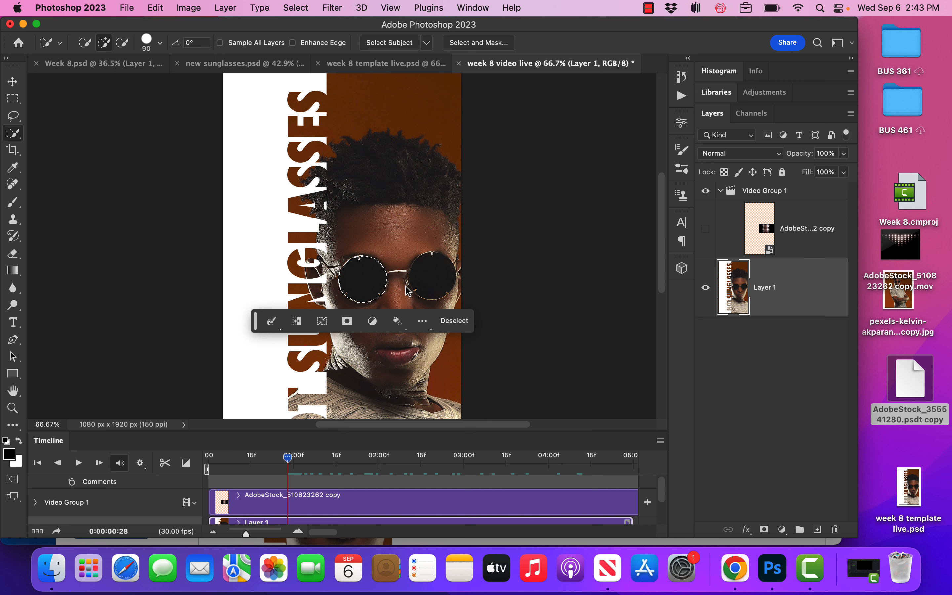
{"action": "left_click", "coordinate": [433, 276]}
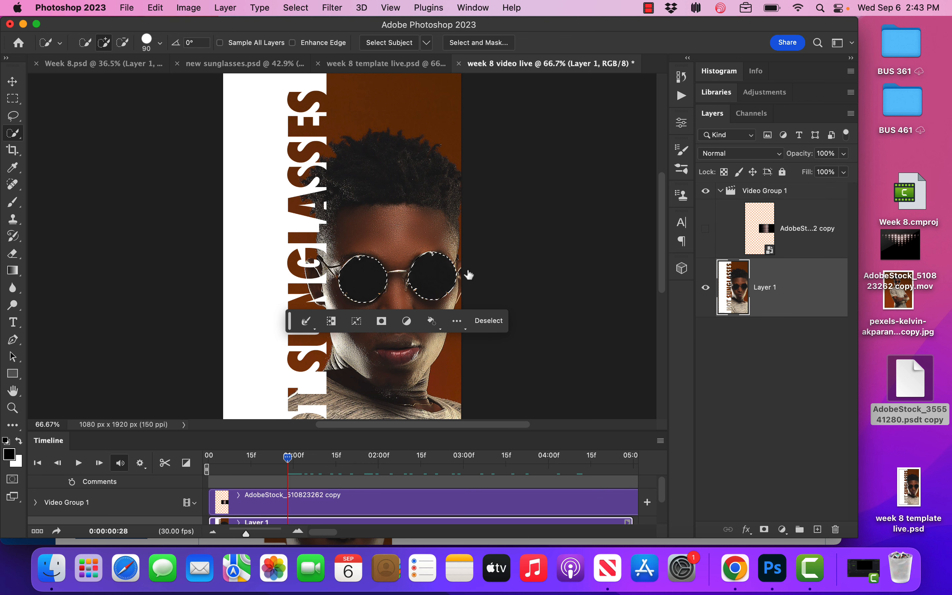
- Widen the layers area and add a layer mask to the stage lights video from the lens selection
{"action": "left_click", "coordinate": [764, 230]}
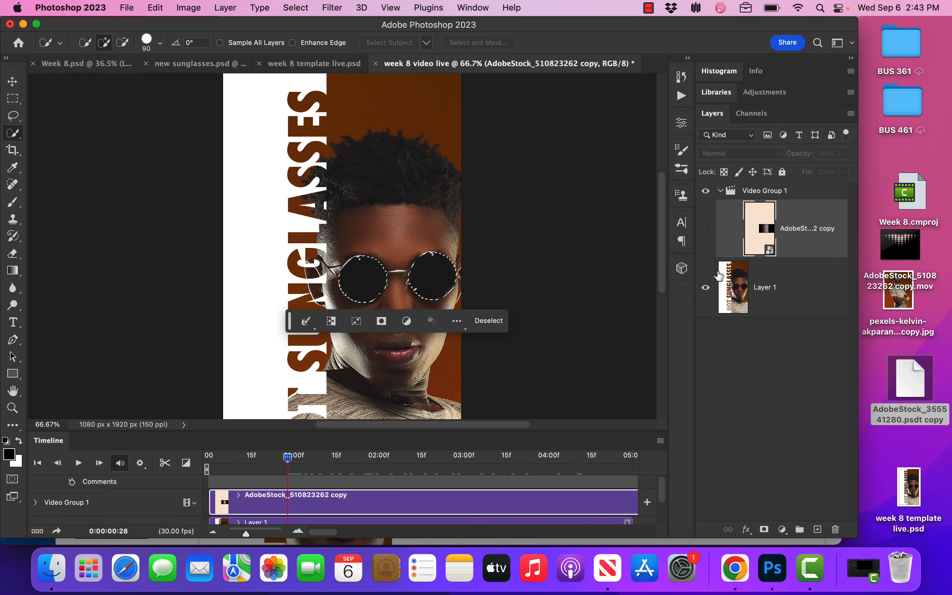
{"action": "left_click_drag", "start_coordinate": [695, 247], "coordinate": [642, 252]}
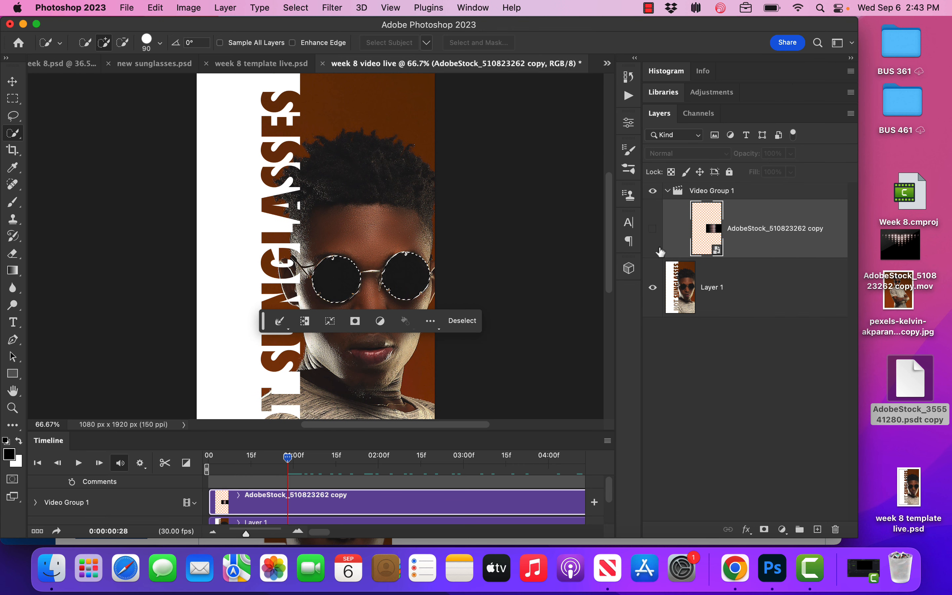
{"action": "left_click", "coordinate": [765, 532]}
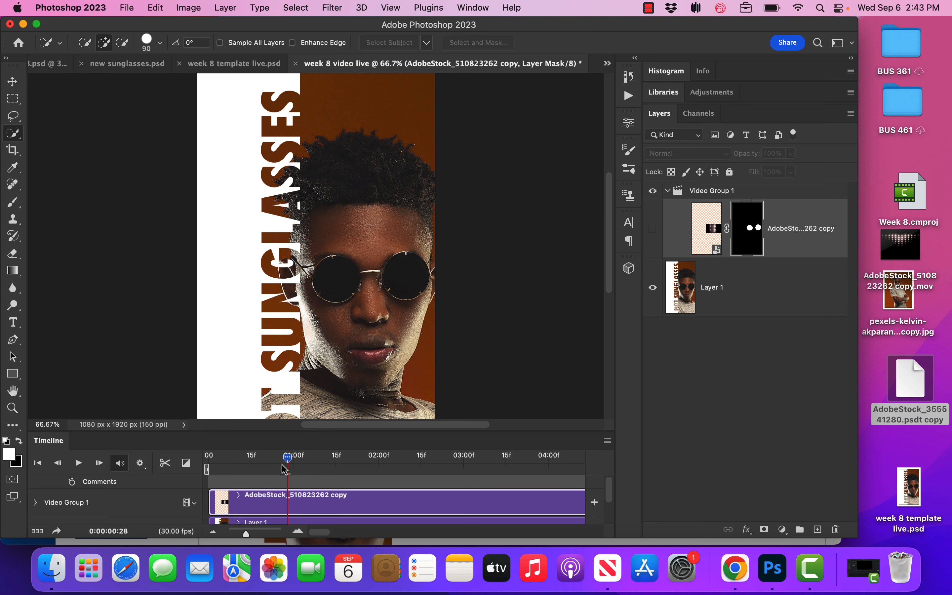
- Play the timeline from the beginning to check the masked composition
{"action": "left_click_drag", "start_coordinate": [288, 465], "coordinate": [201, 463]}
{"action": "key", "text": "space"}
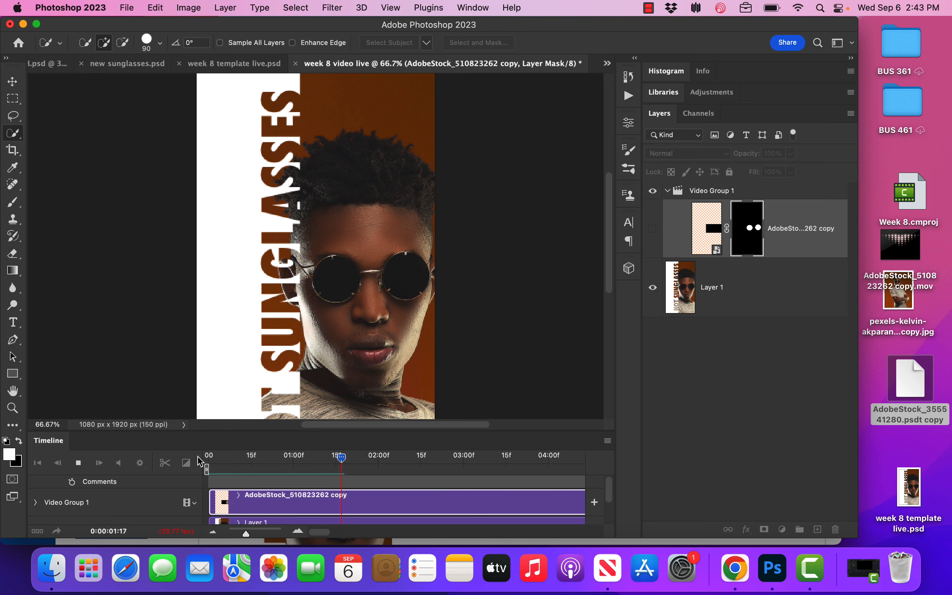
{"action": "key", "text": "space"}
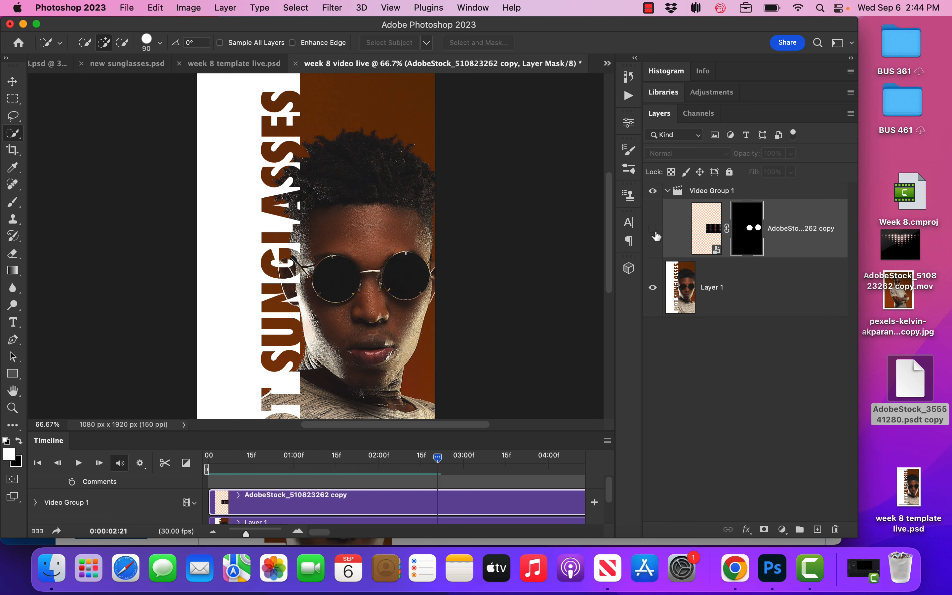
- Make the masked stage lights layer visible and preview the animation in the lenses from the first frame
{"action": "left_click_drag", "start_coordinate": [439, 457], "coordinate": [207, 461]}
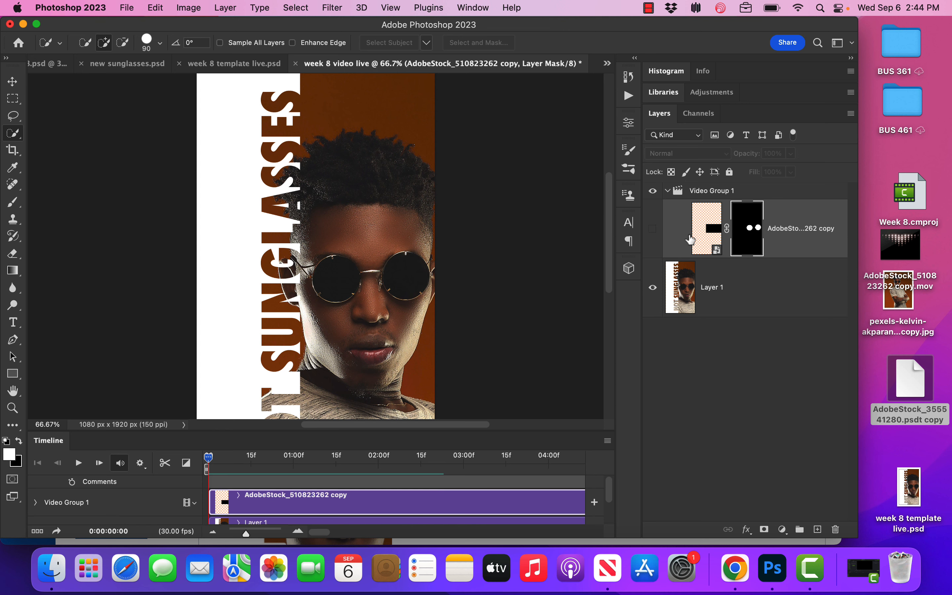
{"action": "left_click", "coordinate": [653, 228]}
{"action": "key", "text": "space"}
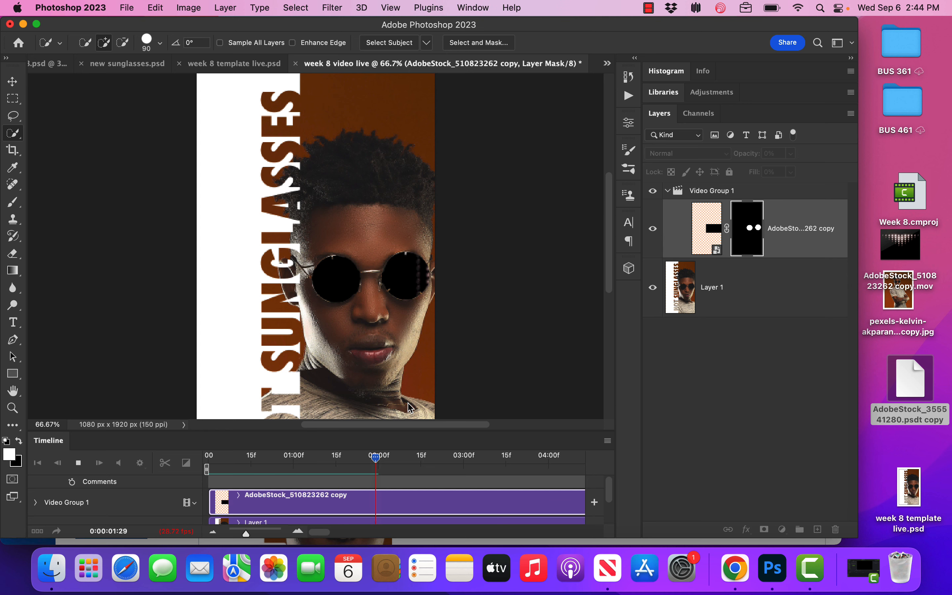
{"action": "key", "text": "space"}
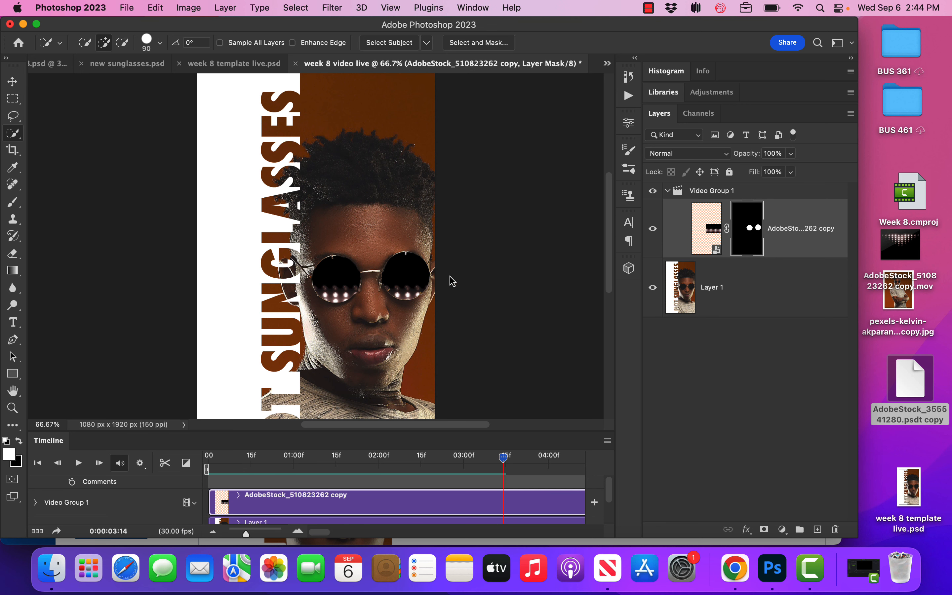
- Set the stage lights layer's blend mode to Screen, disabling its lens mask during the change and enabling it again
{"action": "left_click", "coordinate": [753, 233], "text": "shift"}
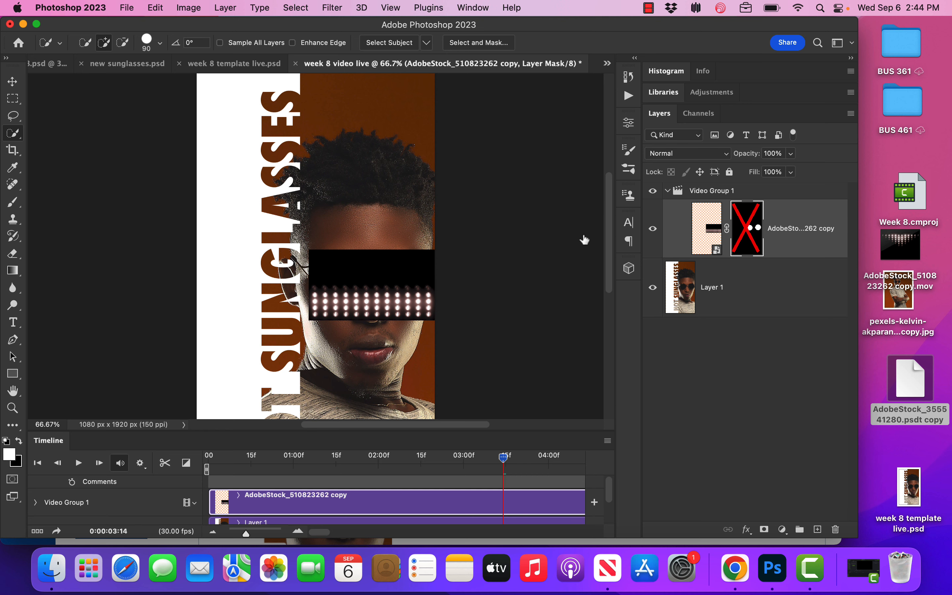
{"action": "left_click", "coordinate": [687, 154]}
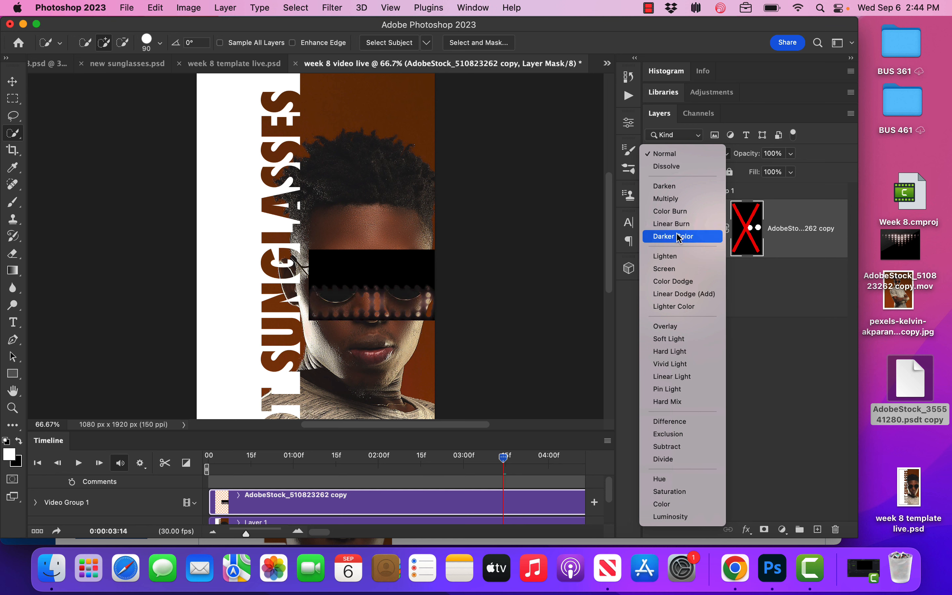
{"action": "left_click", "coordinate": [672, 155]}
{"action": "left_click", "coordinate": [672, 155]}
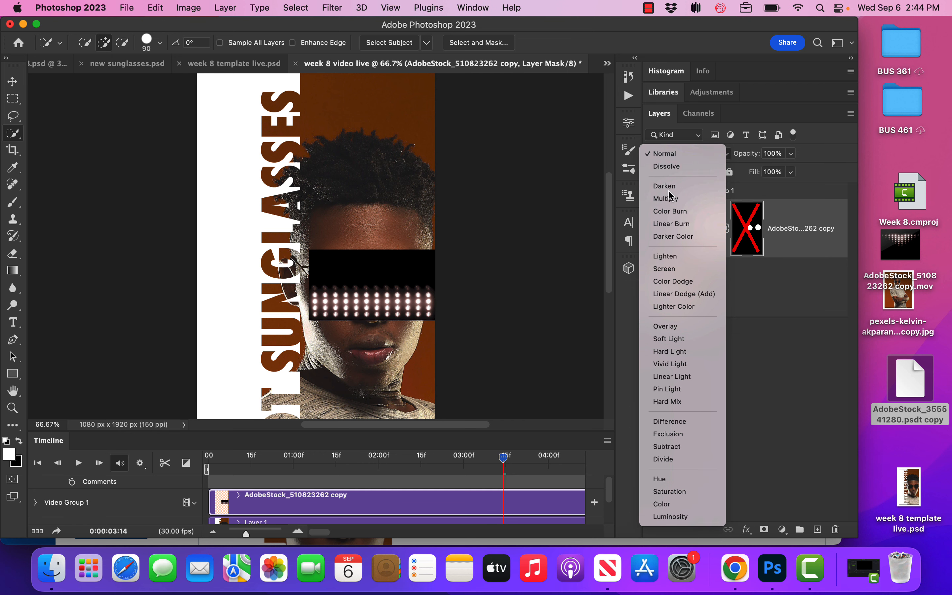
{"action": "left_click", "coordinate": [673, 270]}
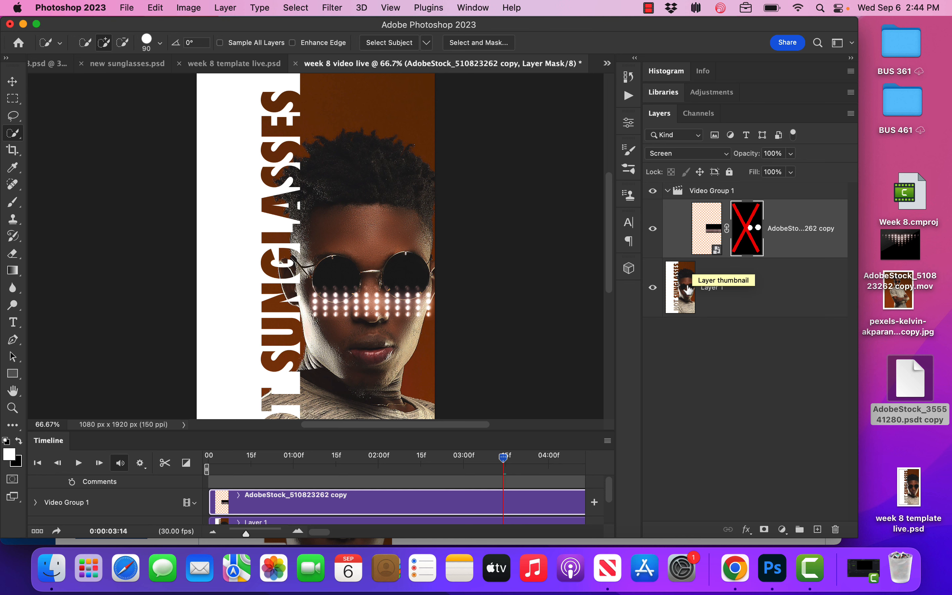
{"action": "left_click", "coordinate": [750, 235], "text": "shift"}
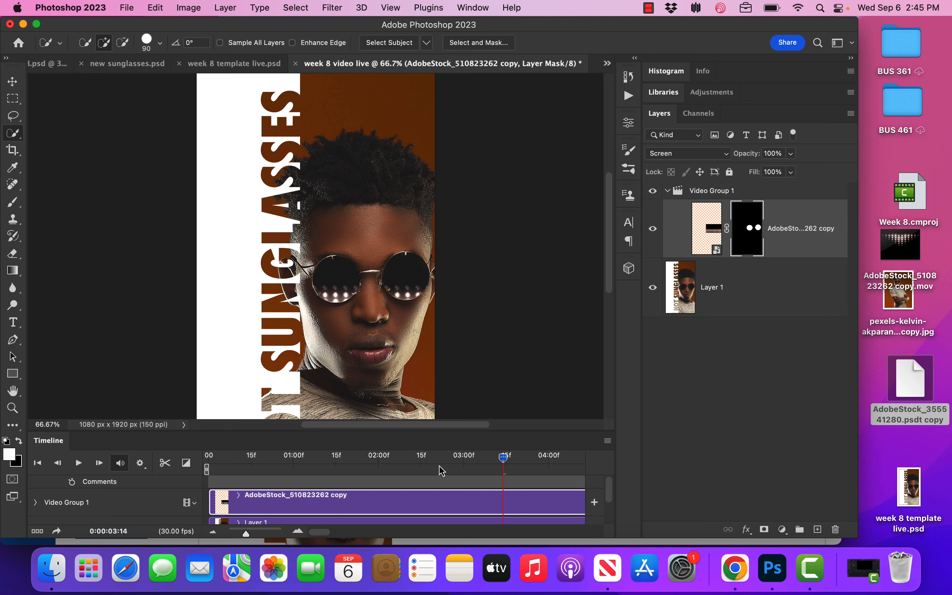
- Play the timeline from the first frame to preview the Screen-blended lights inside the lenses
{"action": "left_click_drag", "start_coordinate": [504, 459], "coordinate": [210, 463]}
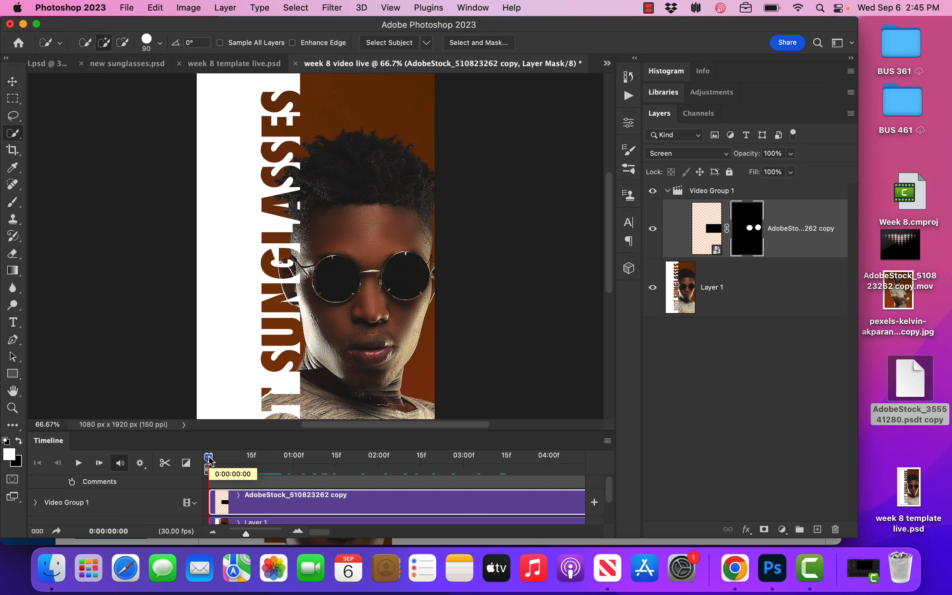
{"action": "key", "text": "space"}
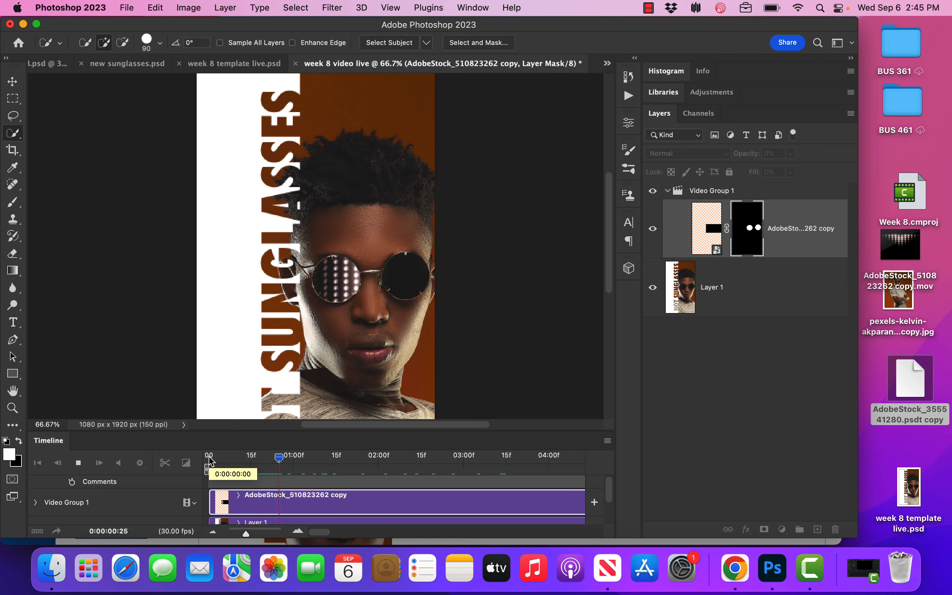
{"action": "key", "text": "space"}
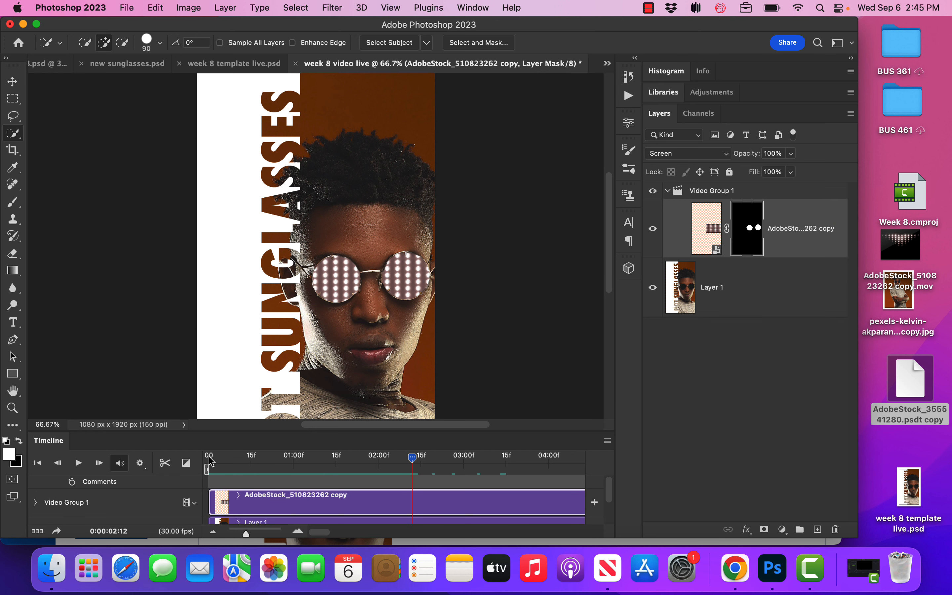
- Enlarge the timeline area and extend the Layer 1 clip so it ends at the playhead at 0:00:10:16
{"action": "left_click_drag", "start_coordinate": [364, 433], "coordinate": [366, 372]}
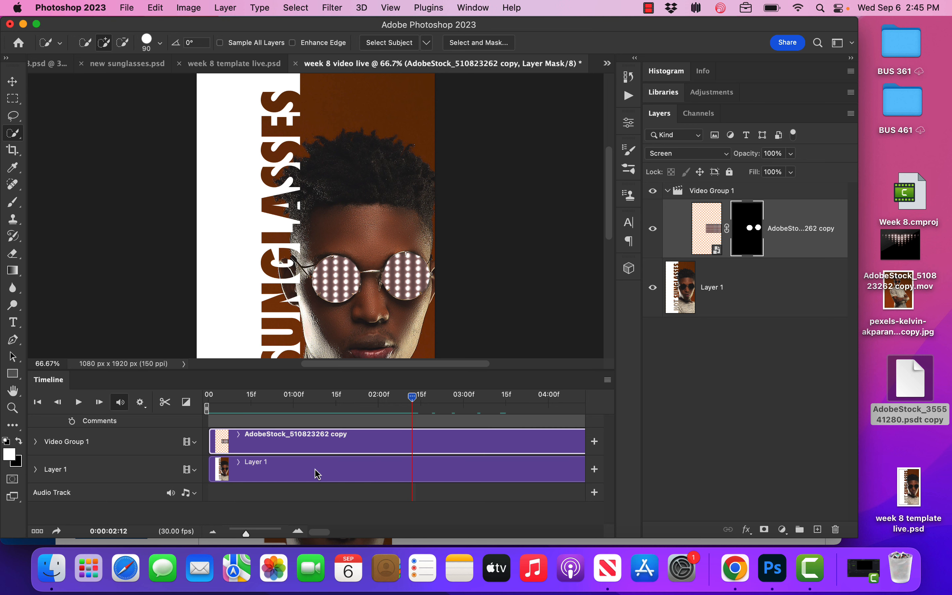
{"action": "left_click_drag", "start_coordinate": [245, 534], "coordinate": [238, 532]}
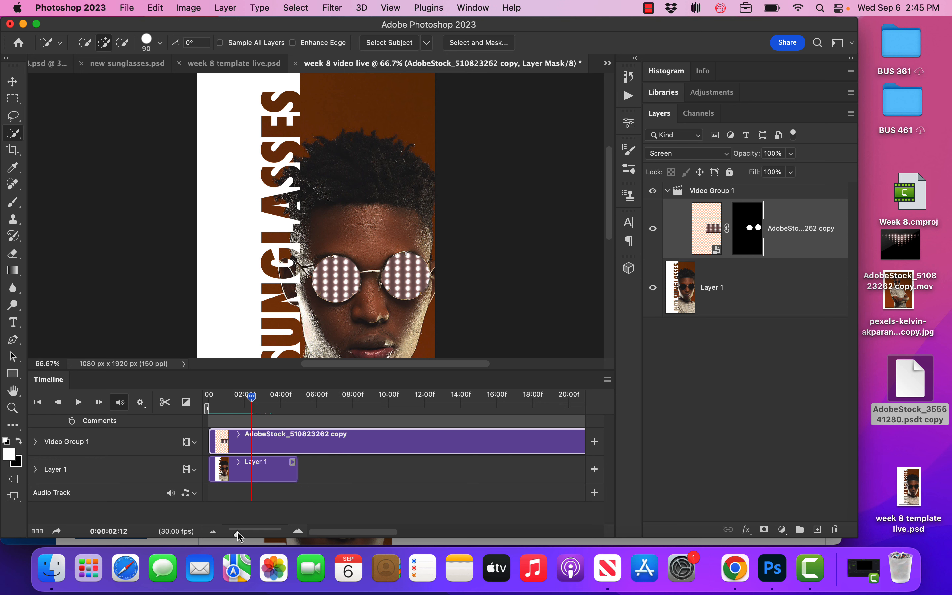
{"action": "left_click", "coordinate": [297, 471]}
{"action": "left_click_drag", "start_coordinate": [296, 471], "coordinate": [482, 470]}
{"action": "left_click_drag", "start_coordinate": [256, 398], "coordinate": [399, 400]}
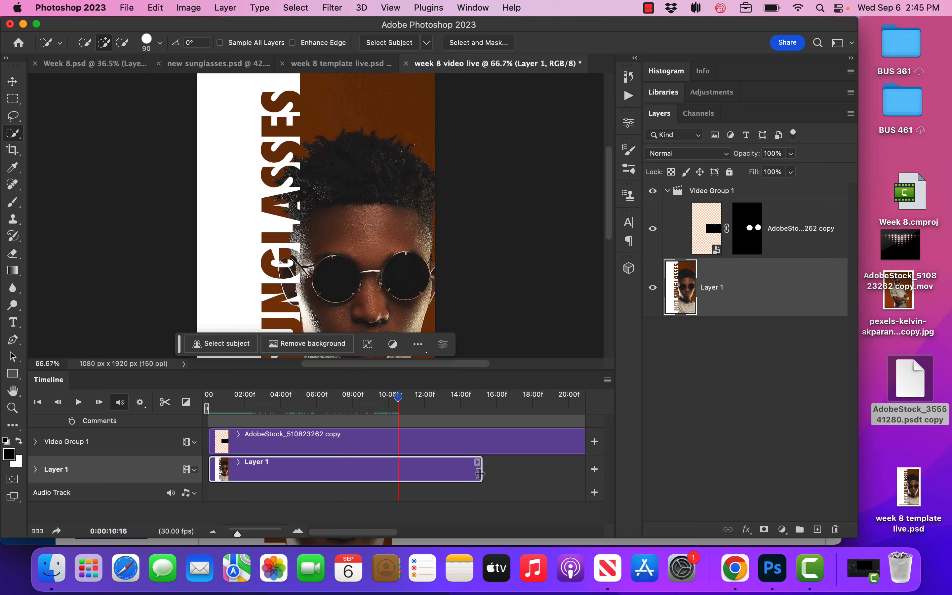
{"action": "left_click_drag", "start_coordinate": [480, 471], "coordinate": [399, 481]}
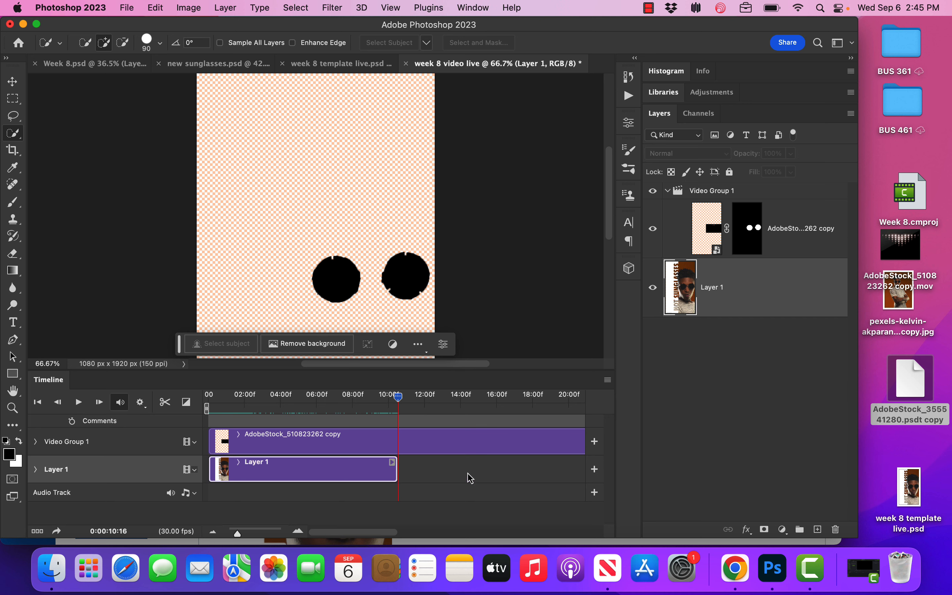
- Trim the stage lights clip to end together with the Layer 1 clip and move the playhead to 0:00:06:08
{"action": "left_click_drag", "start_coordinate": [236, 535], "coordinate": [232, 534]}
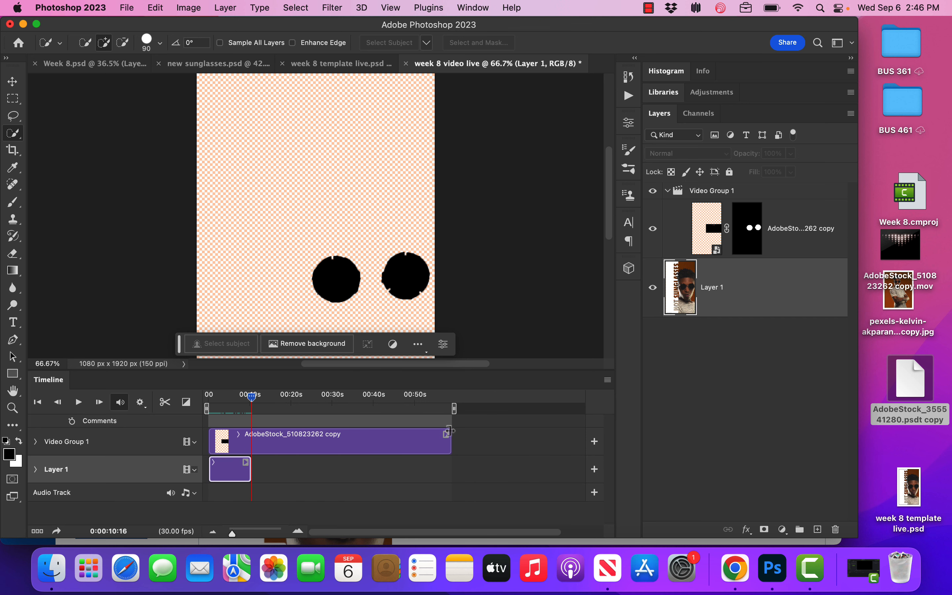
{"action": "left_click_drag", "start_coordinate": [451, 443], "coordinate": [250, 447]}
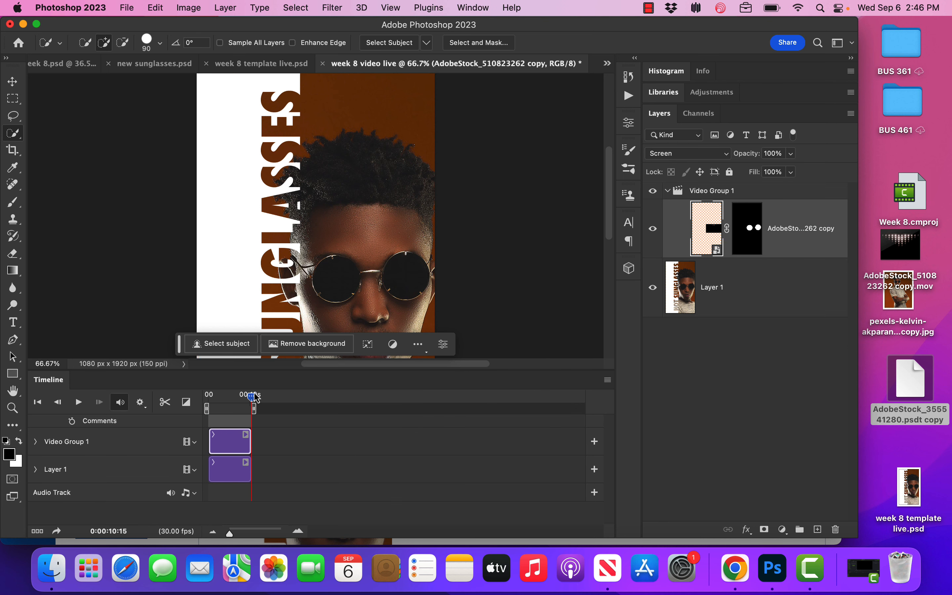
{"action": "left_click_drag", "start_coordinate": [252, 398], "coordinate": [272, 407]}
{"action": "left_click_drag", "start_coordinate": [252, 397], "coordinate": [235, 397]}
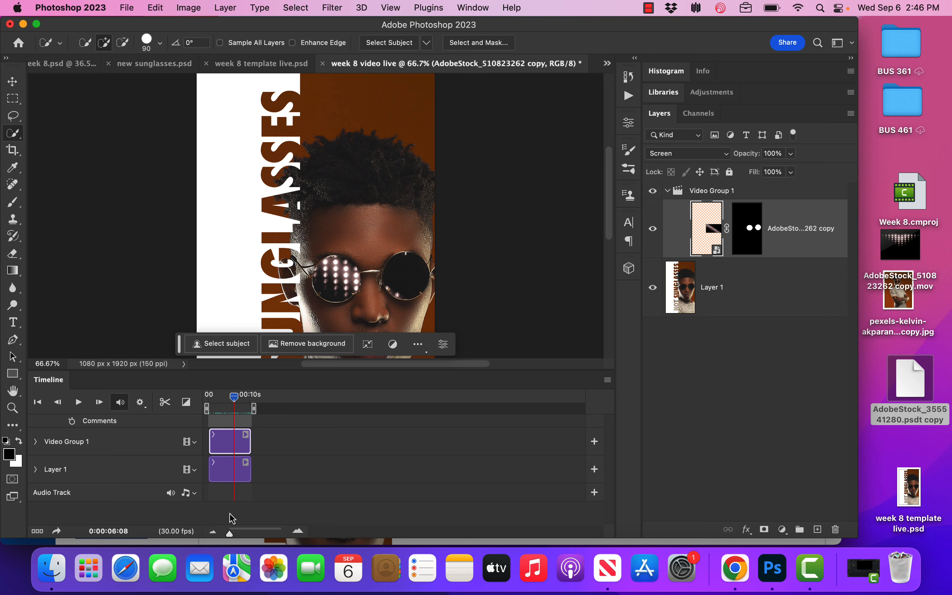
{"action": "left_click_drag", "start_coordinate": [229, 533], "coordinate": [238, 534]}
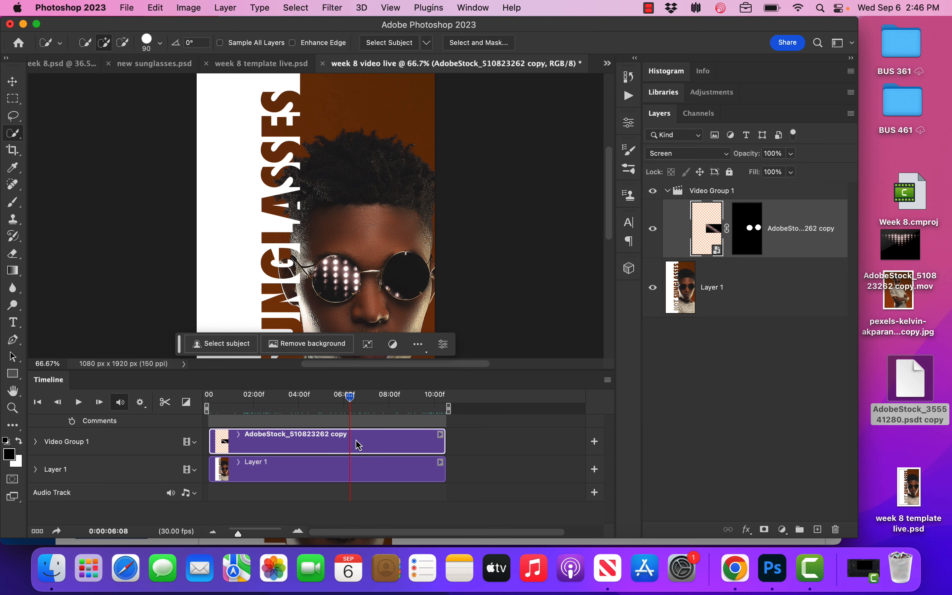
- Save the document to the Desktop as week 8 video live.psd in Photoshop format with Maximize Compatibility on
{"action": "left_click", "coordinate": [123, 8]}
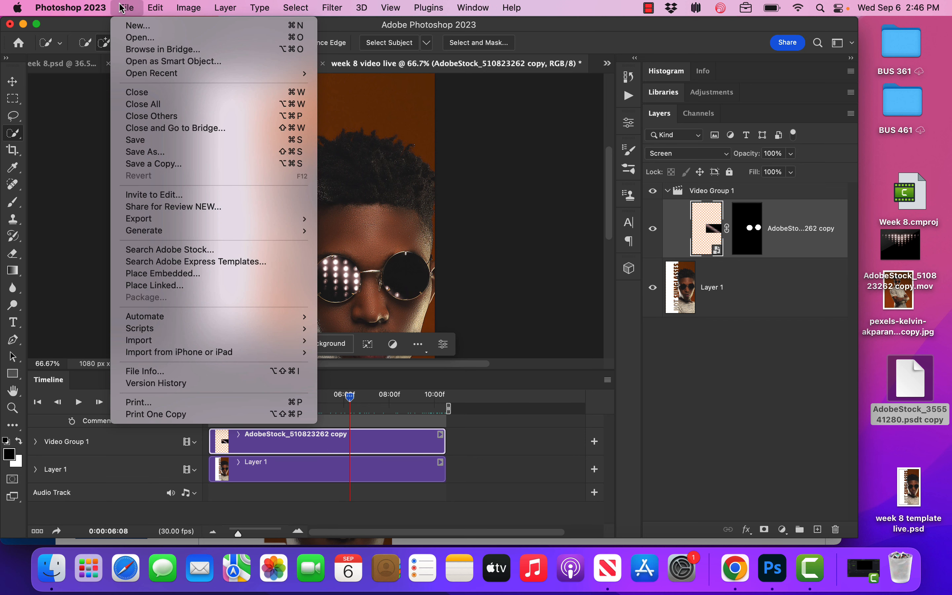
{"action": "left_click", "coordinate": [122, 8]}
{"action": "left_click", "coordinate": [122, 8]}
{"action": "left_click", "coordinate": [145, 140]}
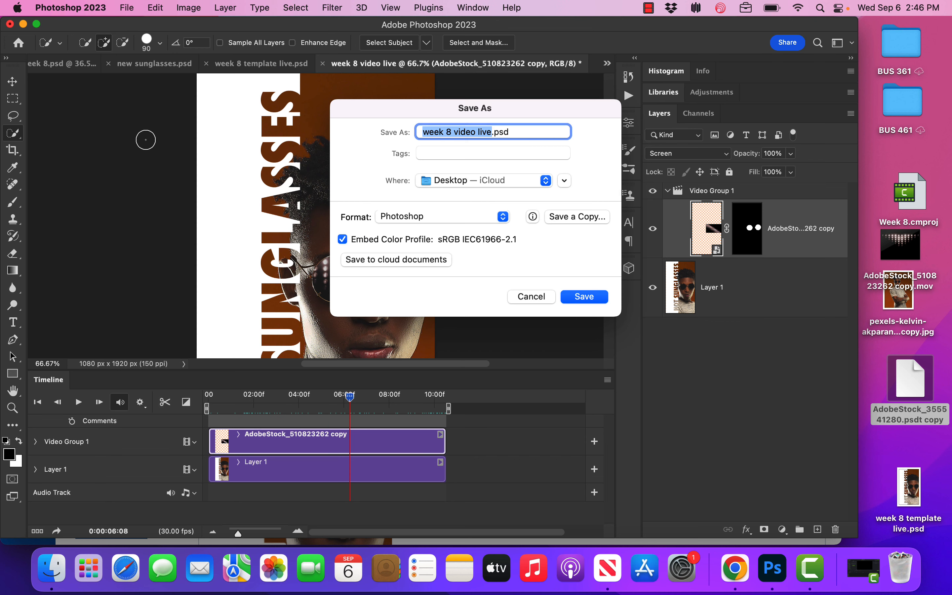
{"action": "left_click", "coordinate": [584, 296]}
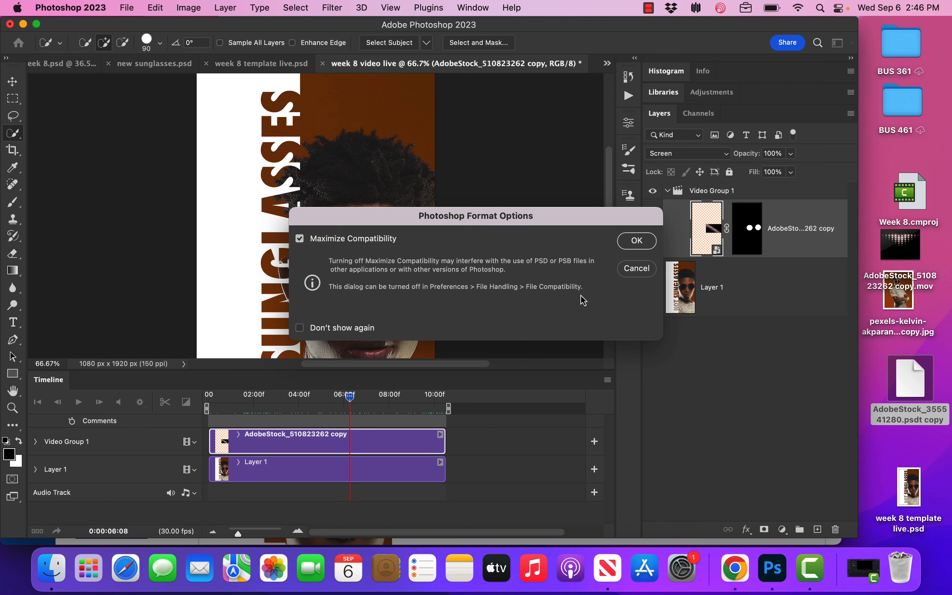
{"action": "left_click", "coordinate": [647, 249]}
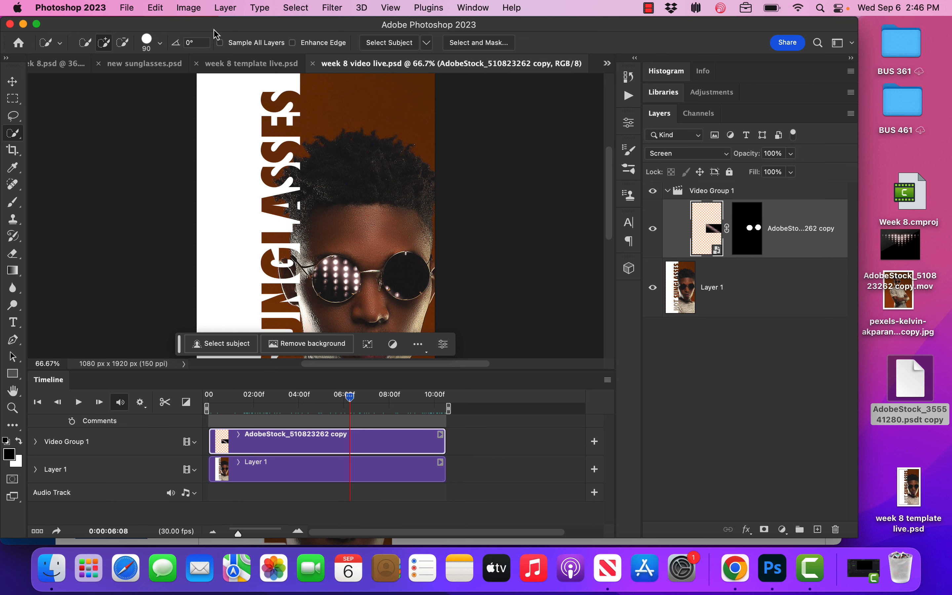
{"action": "left_click", "coordinate": [124, 8]}
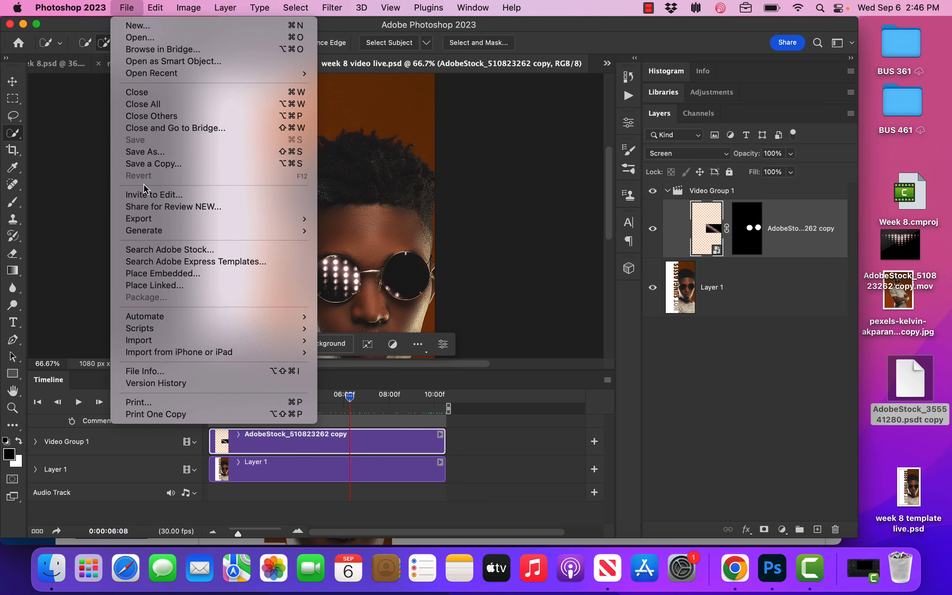
{"action": "mouse_move", "coordinate": [154, 232]}
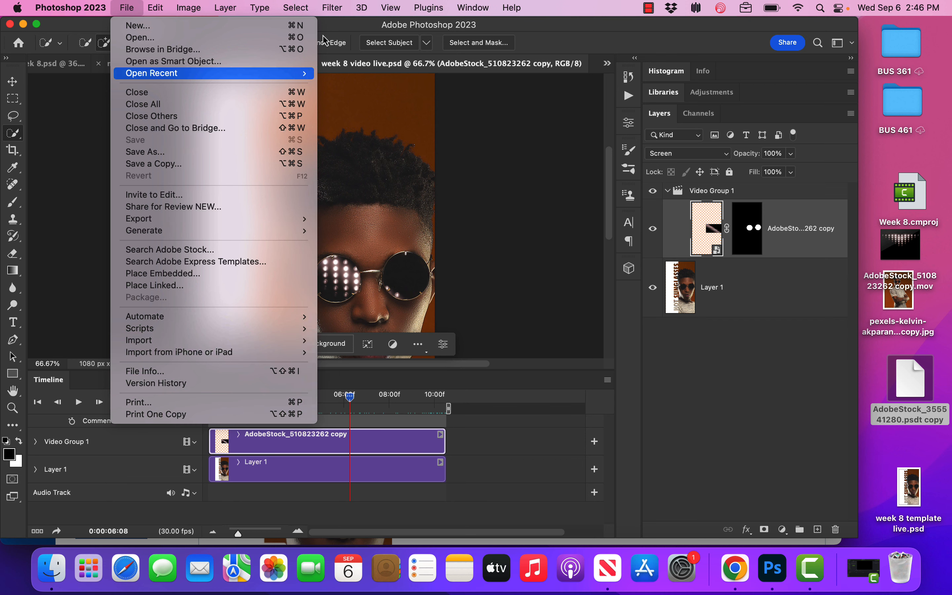
{"action": "left_click", "coordinate": [347, 27]}
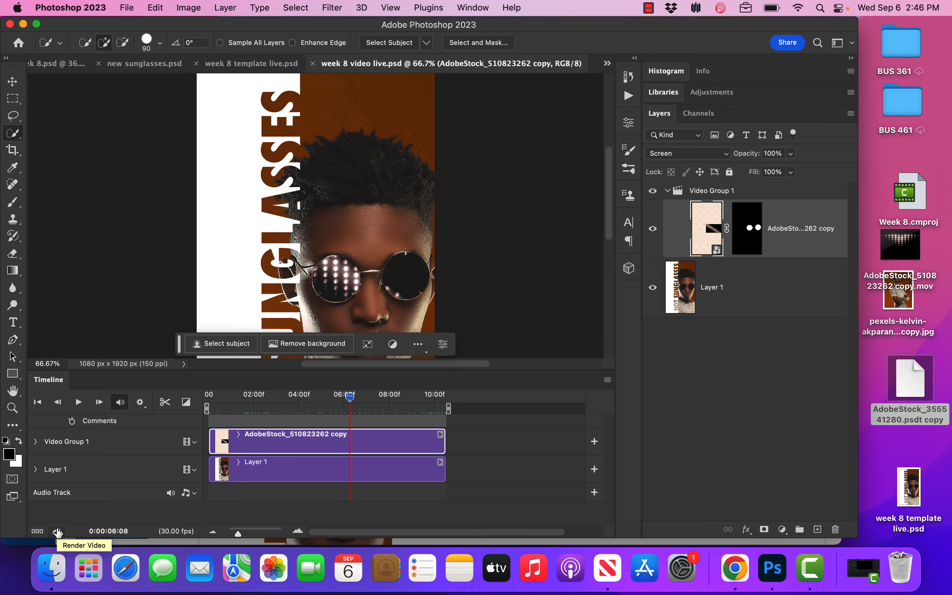
- Export the animation with Save for Web (Legacy) as a GIF scaled to 40 percent, named week-8-video-live.gif, on the Desktop
{"action": "left_click", "coordinate": [158, 12]}
{"action": "mouse_move", "coordinate": [134, 12]}
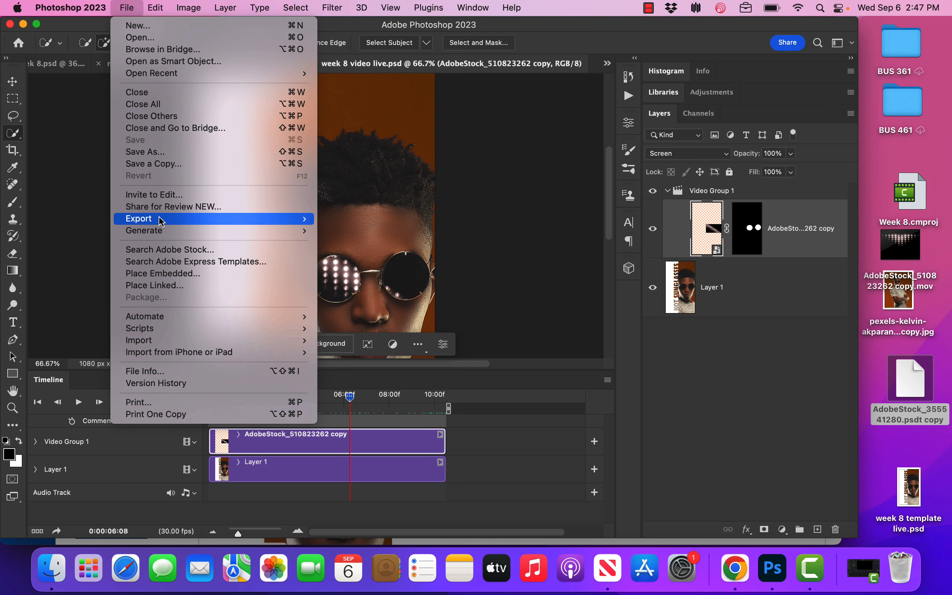
{"action": "mouse_move", "coordinate": [162, 220]}
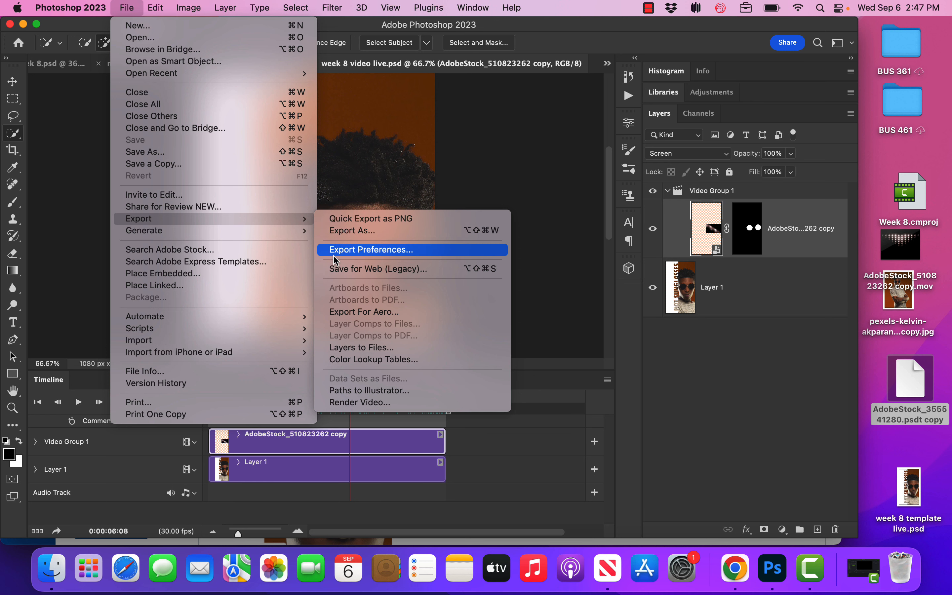
{"action": "left_click", "coordinate": [337, 269]}
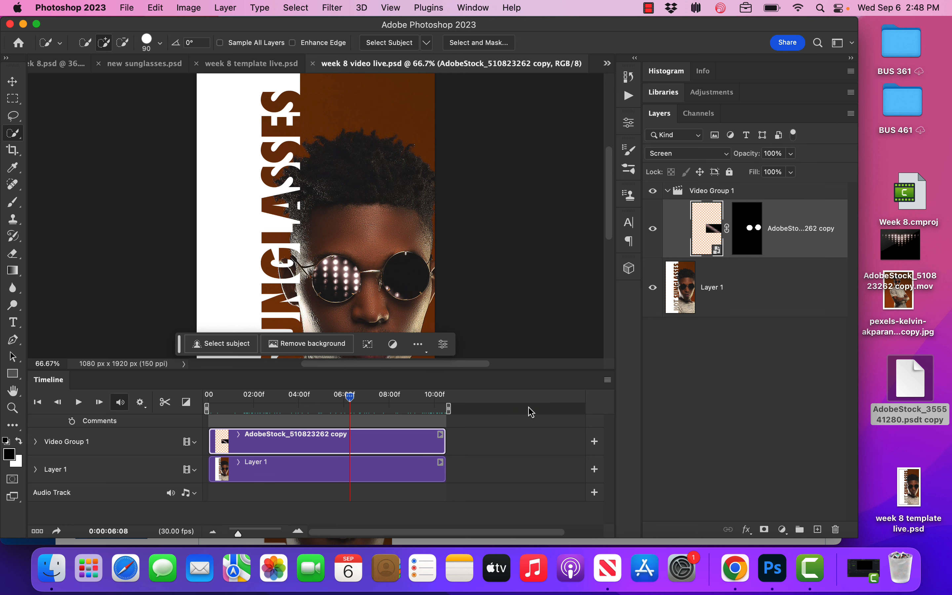
{"action": "key", "text": "super+alt+shift+s"}
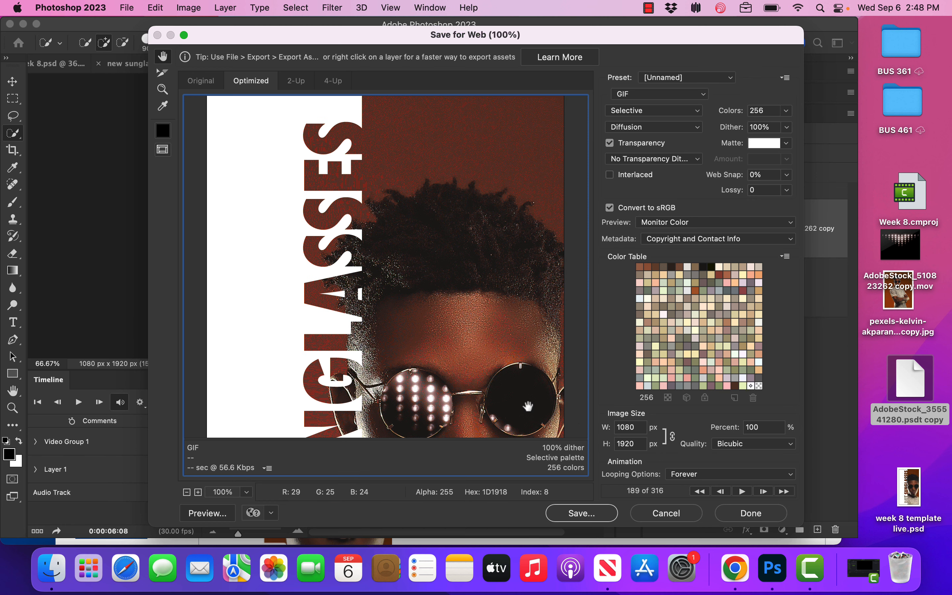
{"action": "double_click", "coordinate": [763, 427]}
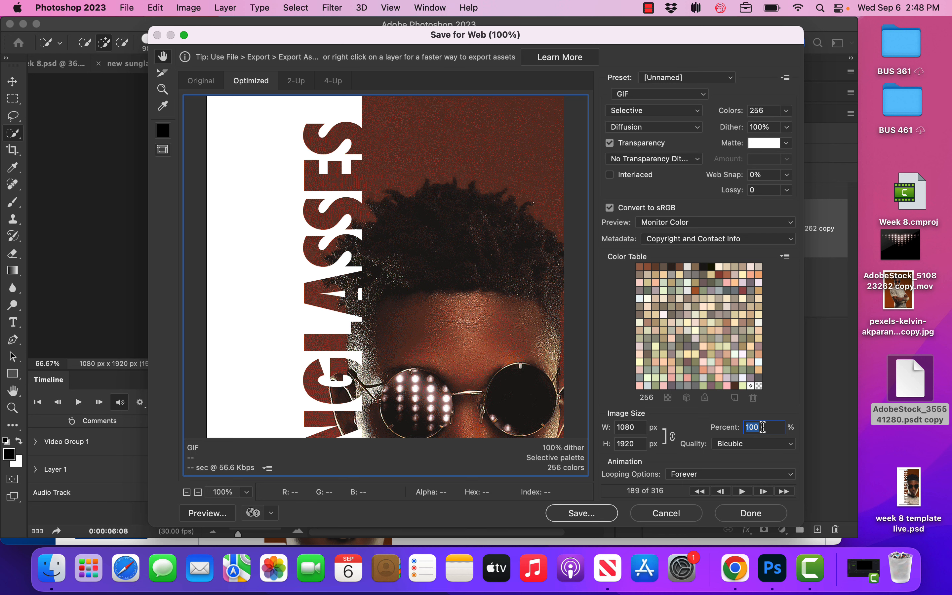
{"action": "type", "text": "40"}
{"action": "left_click", "coordinate": [594, 519]}
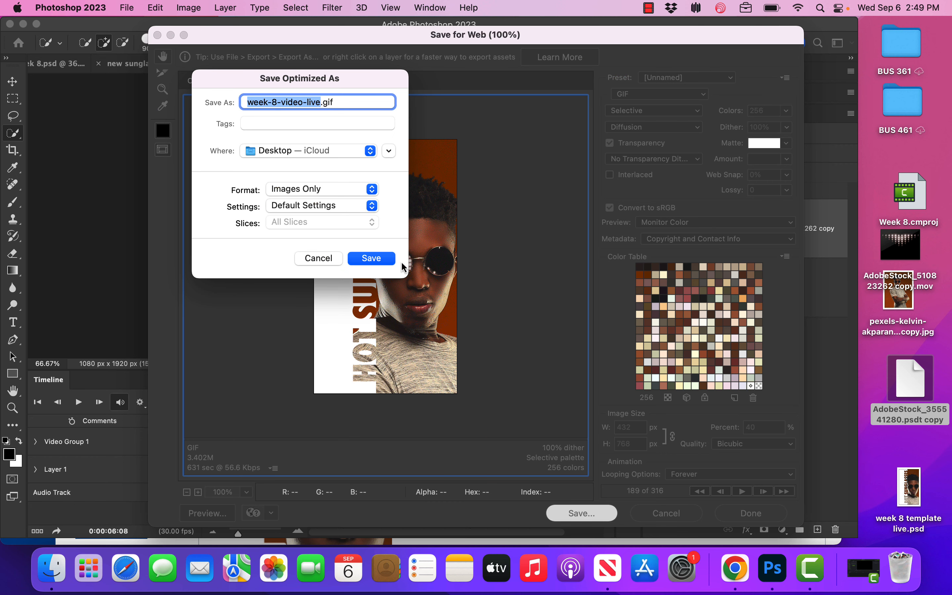
{"action": "left_click", "coordinate": [387, 260]}
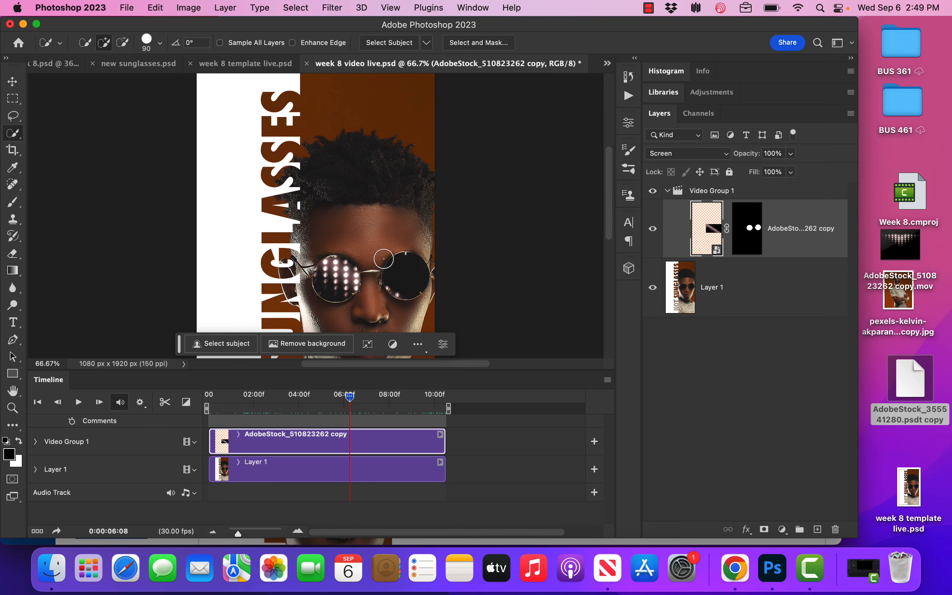
- Minimize the open windows, view week-8-video-live.gif from the Desktop in Chrome, and return to the Week 8 Assignment discussion
{"action": "left_click", "coordinate": [23, 25]}
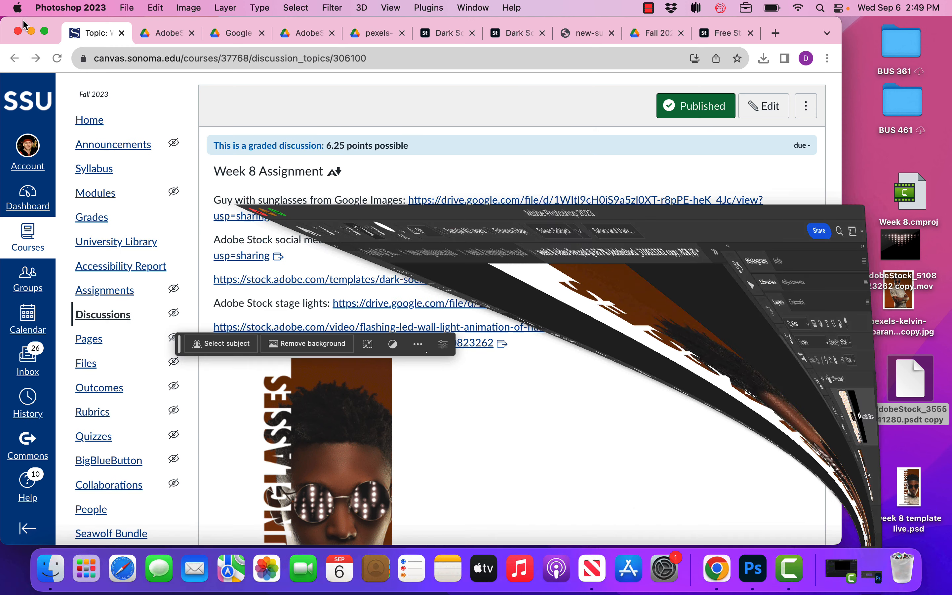
{"action": "left_click", "coordinate": [32, 34]}
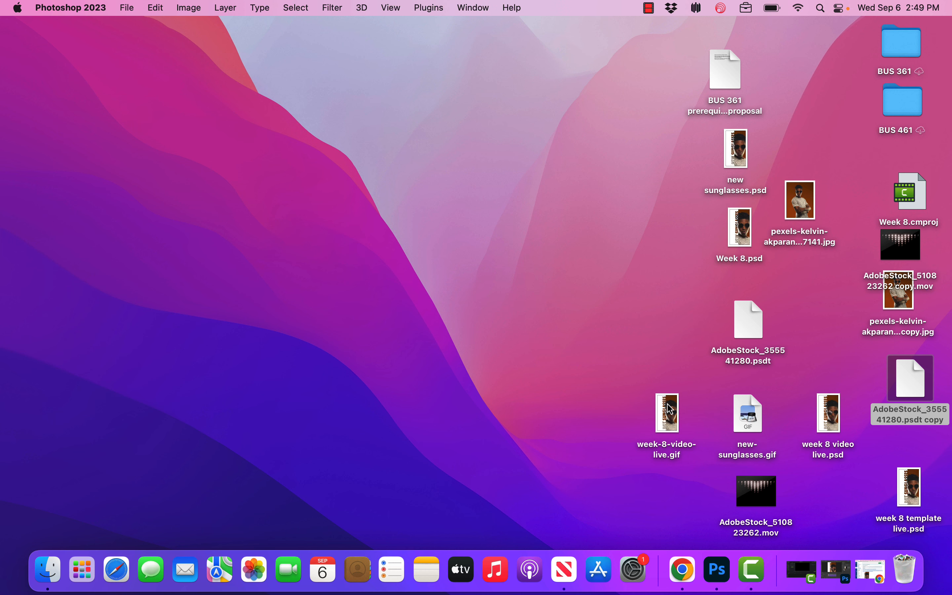
{"action": "left_click_drag", "start_coordinate": [671, 409], "coordinate": [683, 571]}
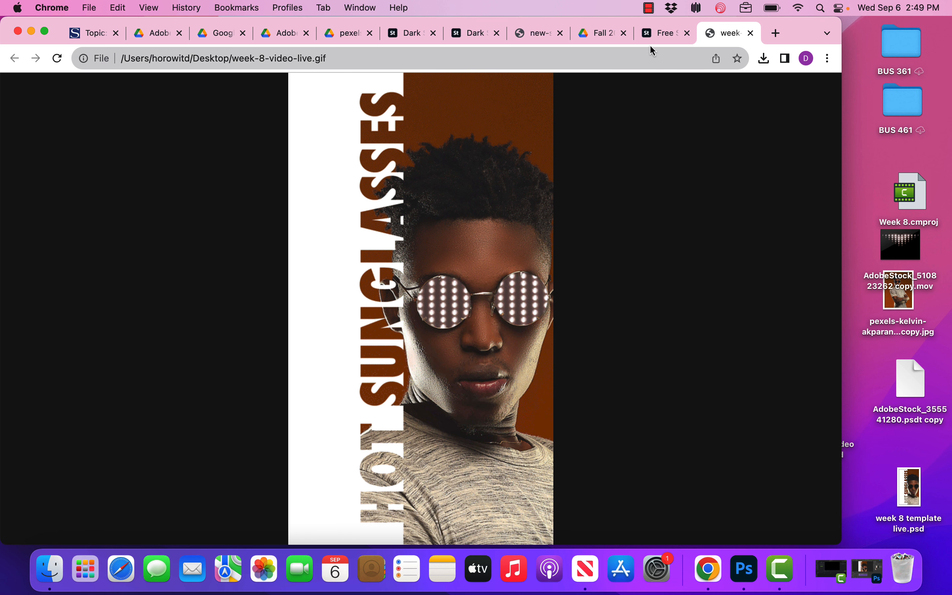
{"action": "left_click", "coordinate": [651, 8]}
{"action": "left_click", "coordinate": [661, 28]}
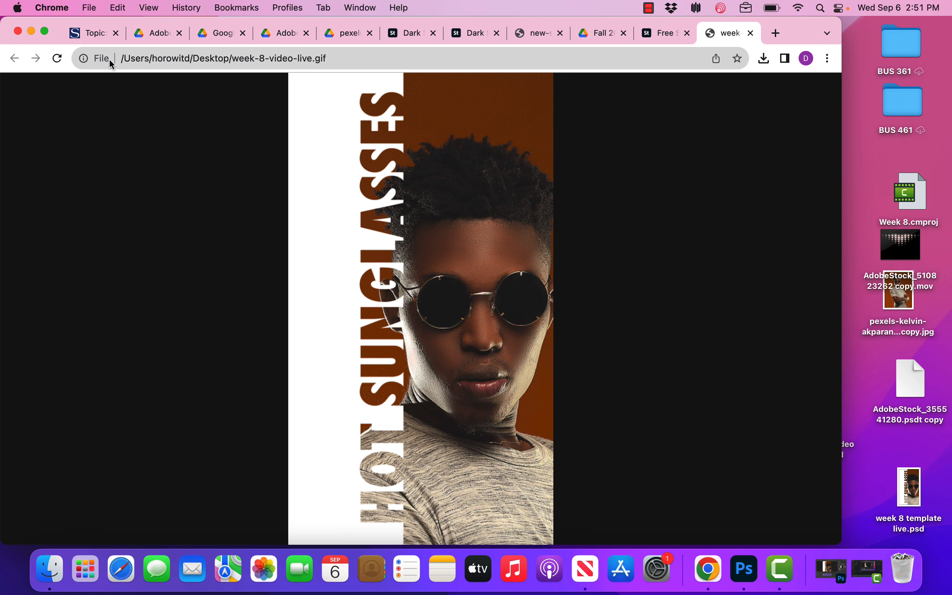
{"action": "left_click", "coordinate": [90, 35]}
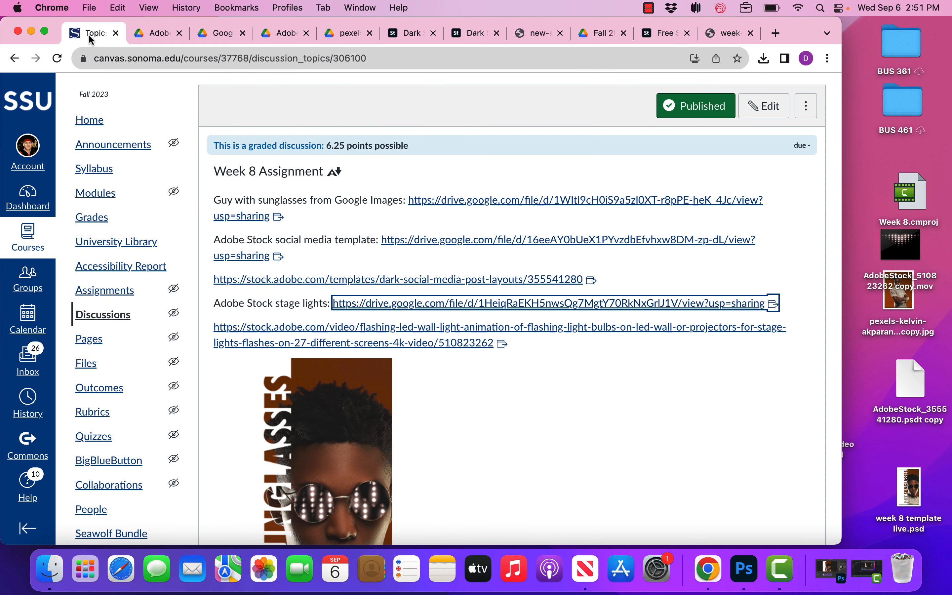
- Start a new reply to the Week 8 Assignment discussion
{"action": "scroll", "coordinate": [503, 390], "scroll_direction": "down", "scroll_amount": 10}
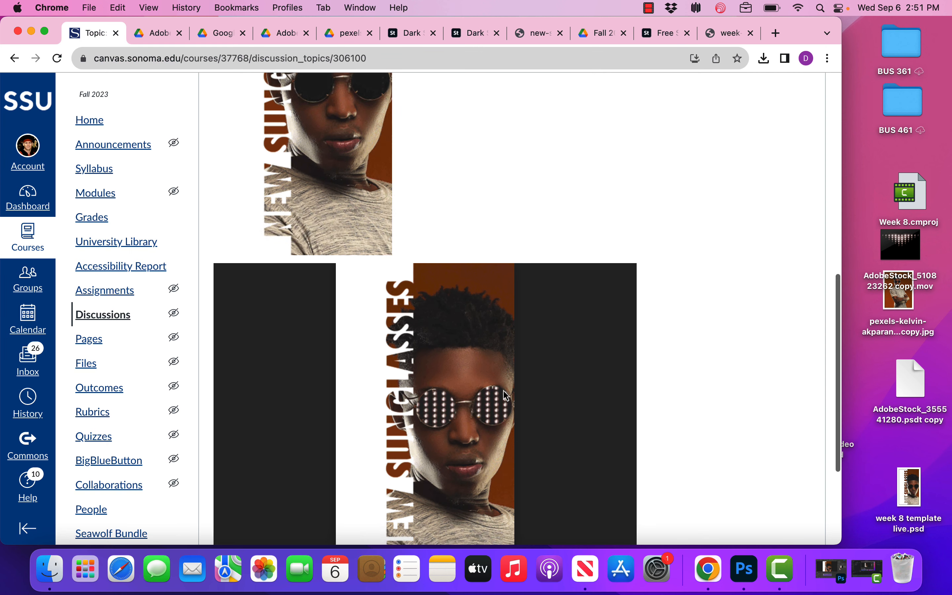
{"action": "scroll", "coordinate": [503, 391], "scroll_direction": "down", "scroll_amount": 5}
{"action": "left_click", "coordinate": [265, 489]}
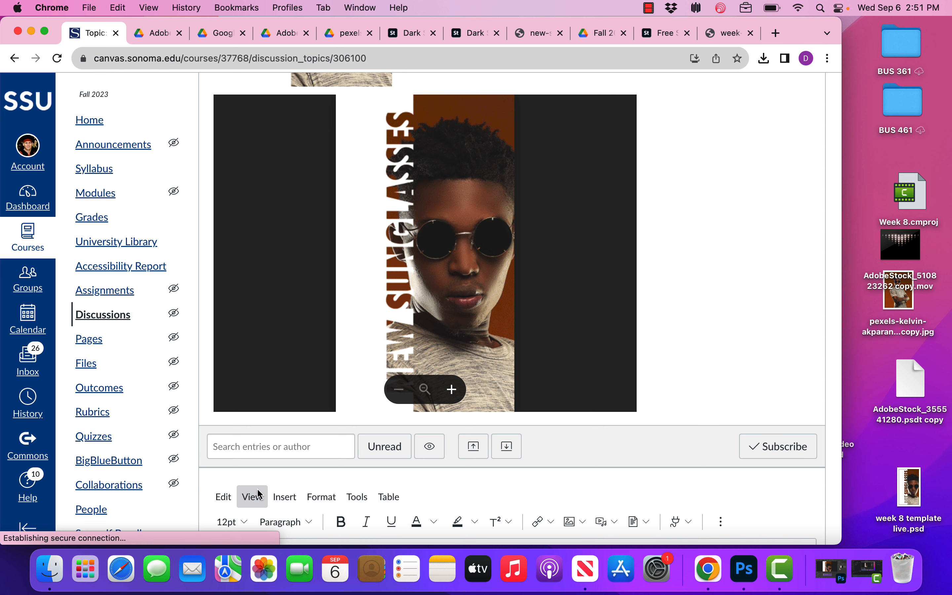
{"action": "scroll", "coordinate": [400, 488], "scroll_direction": "down", "scroll_amount": 4}
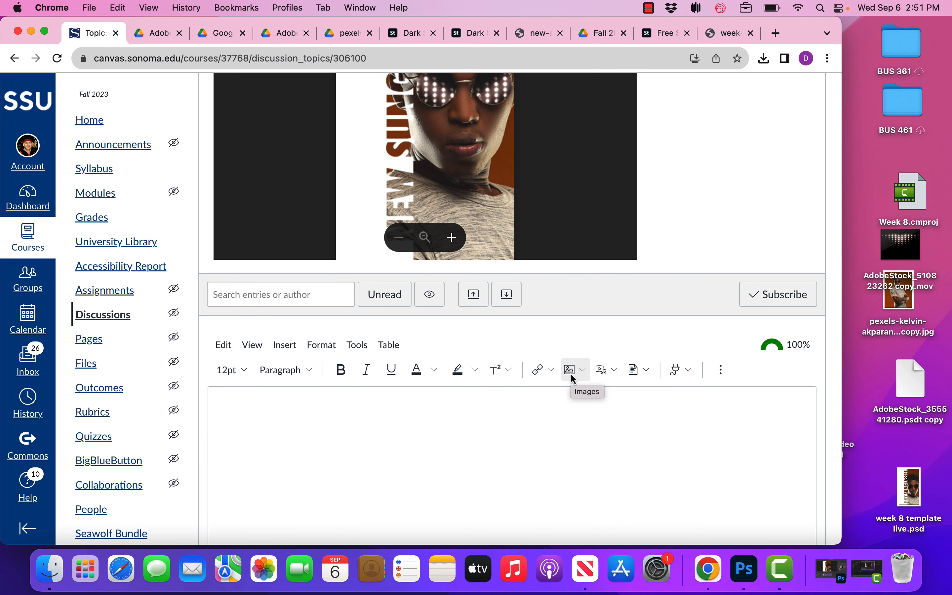
- Upload week-8-video-live.gif from the Desktop as an image in the discussion reply
{"action": "left_click", "coordinate": [571, 374]}
{"action": "left_click", "coordinate": [573, 395]}
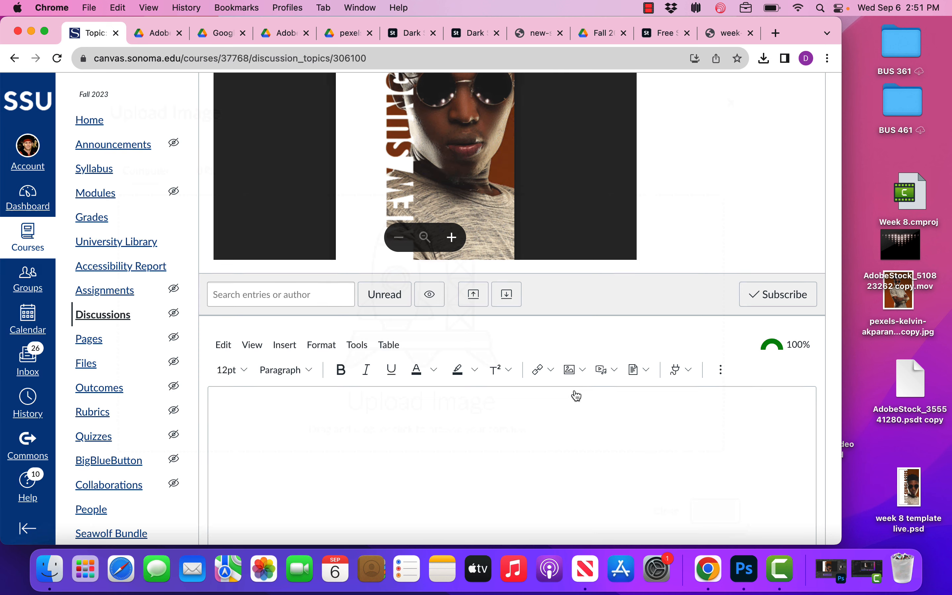
{"action": "left_click", "coordinate": [557, 333]}
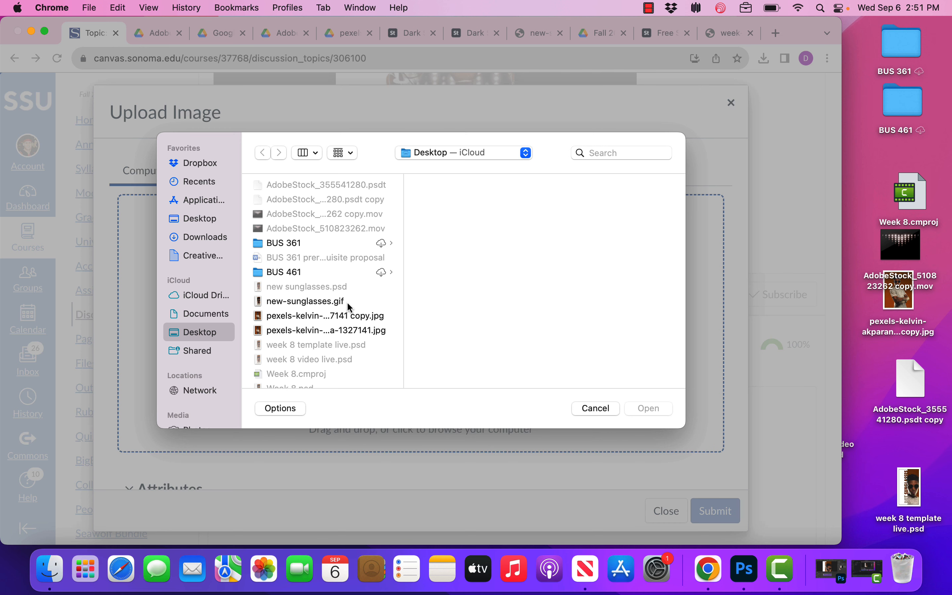
{"action": "scroll", "coordinate": [352, 327], "scroll_direction": "down", "scroll_amount": 2}
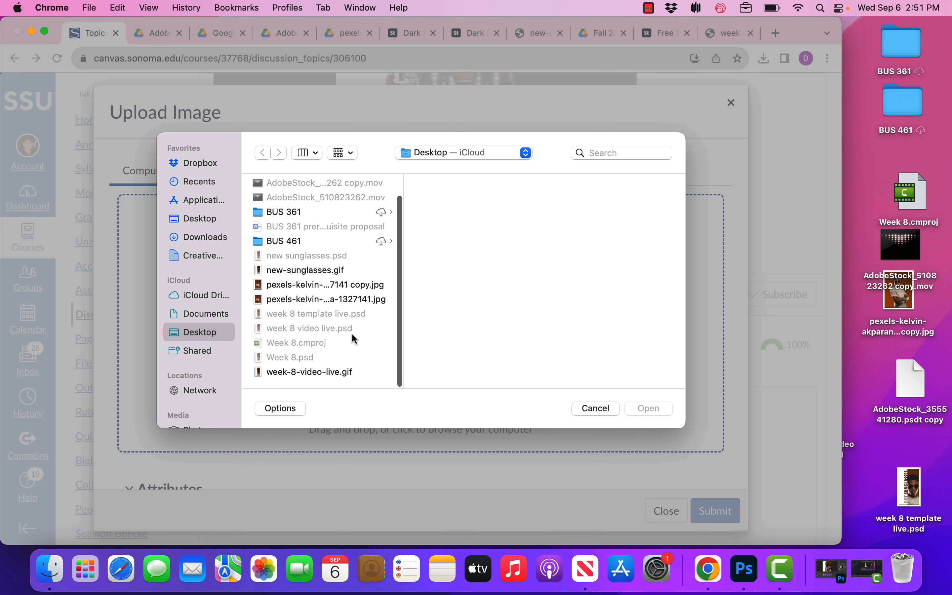
{"action": "left_click", "coordinate": [342, 375]}
{"action": "left_click", "coordinate": [659, 409]}
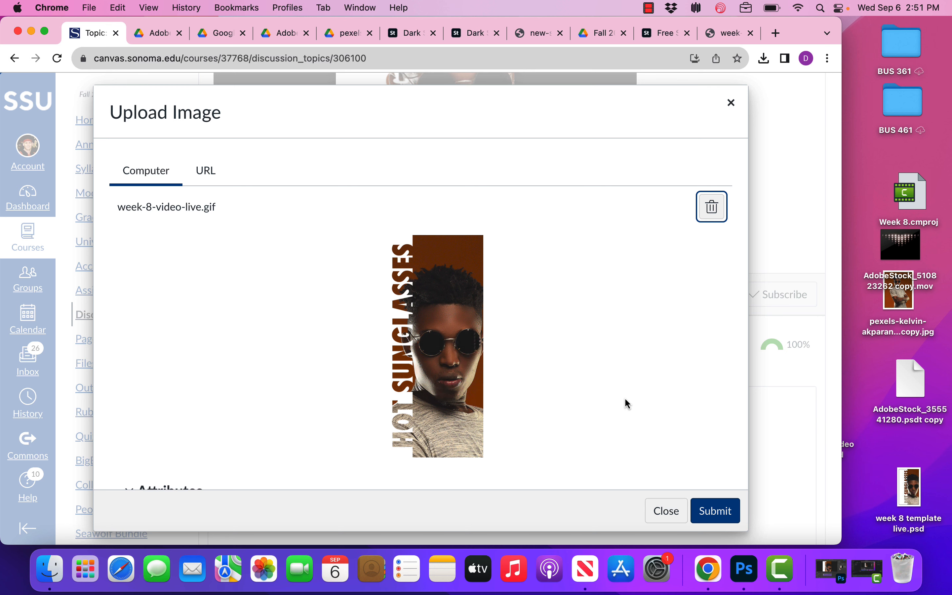
{"action": "left_click", "coordinate": [725, 512]}
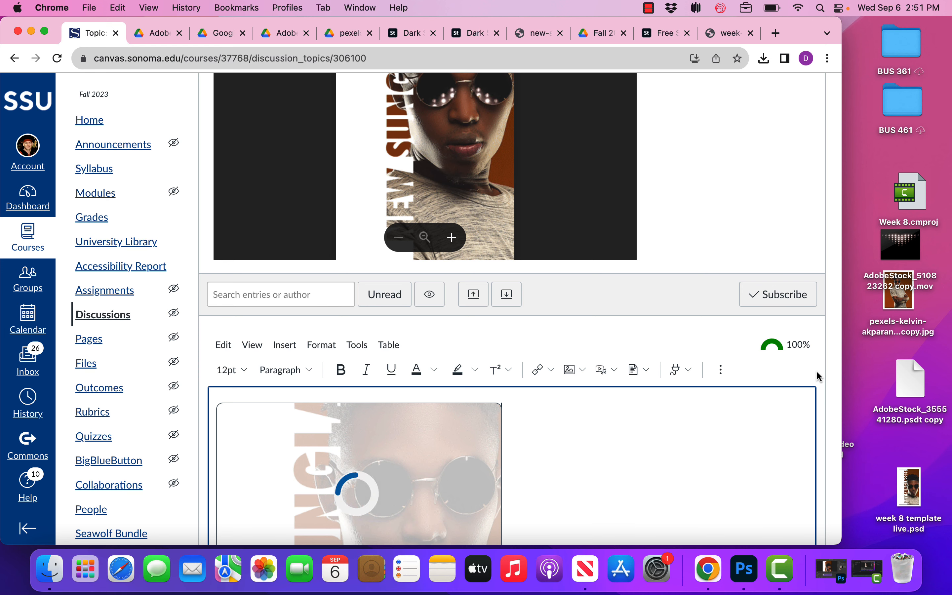
- Post the reply to the discussion and view the animated GIF in the published entry
{"action": "scroll", "coordinate": [817, 371], "scroll_direction": "down", "scroll_amount": 5}
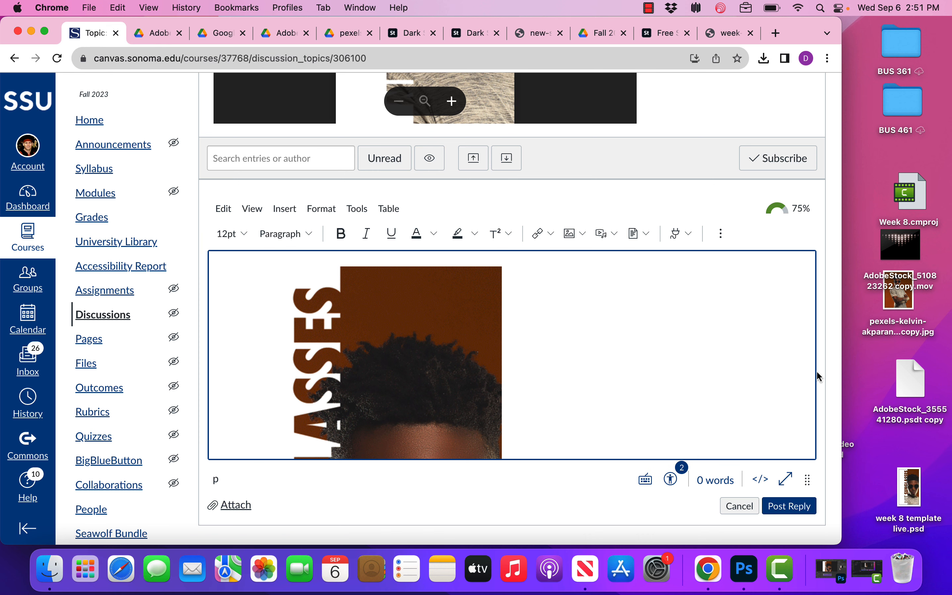
{"action": "left_click", "coordinate": [801, 510]}
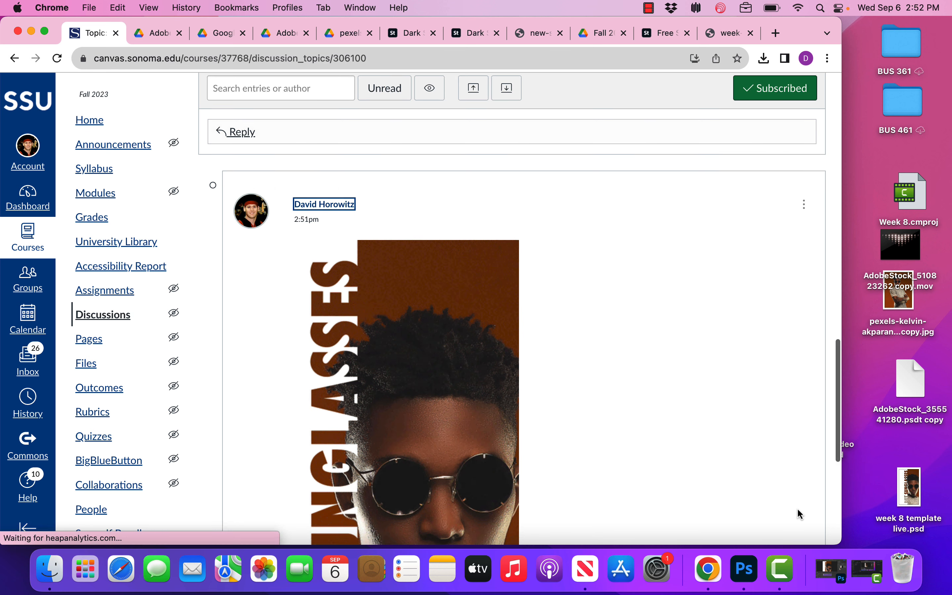
{"action": "scroll", "coordinate": [798, 512], "scroll_direction": "down", "scroll_amount": 7}
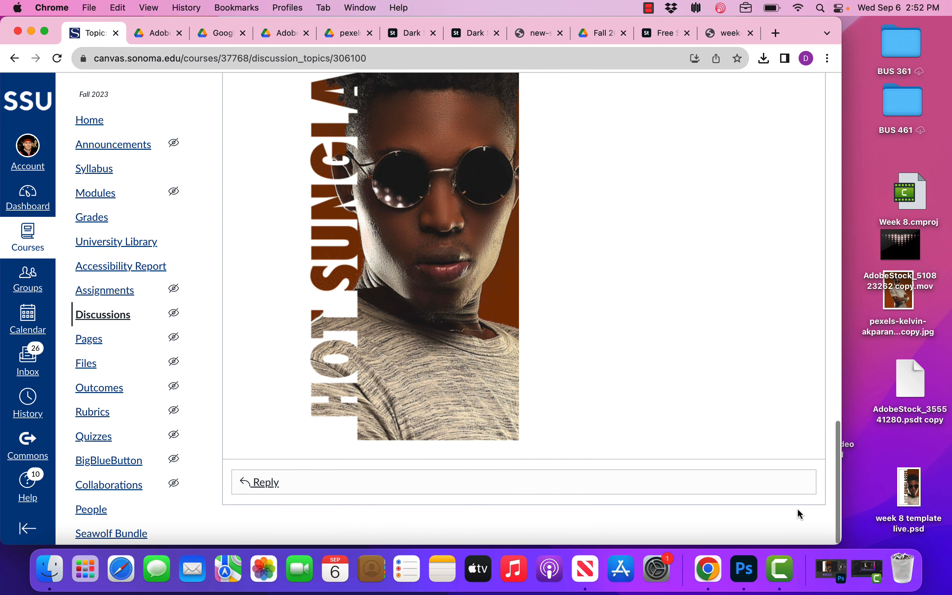